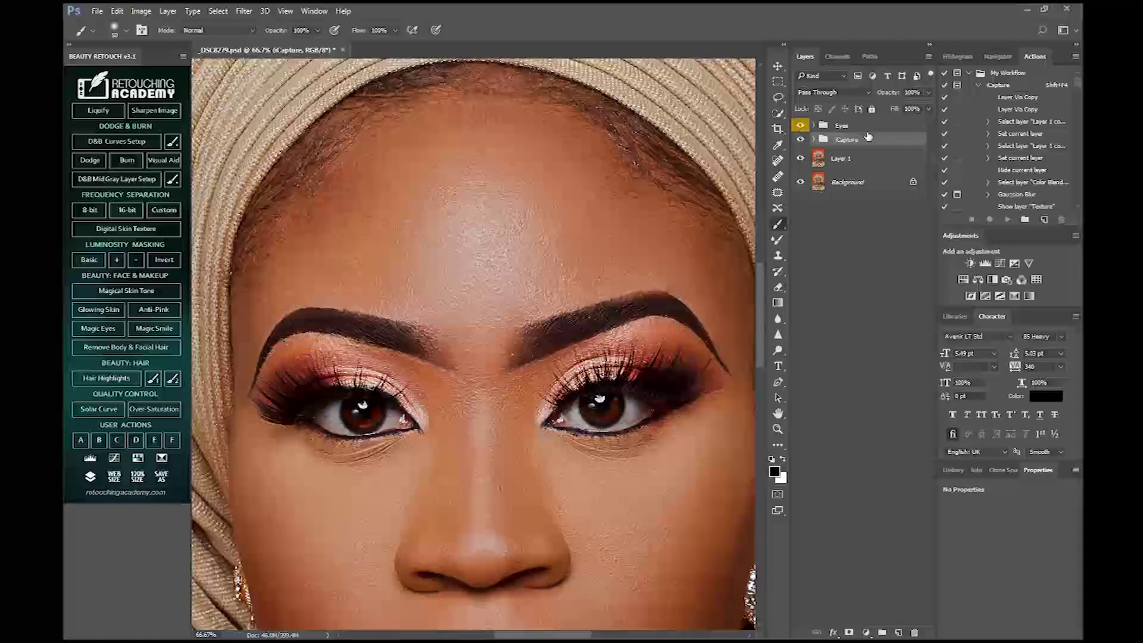
- Delete the Eyes group above the iCapture group
left_click(866, 127)
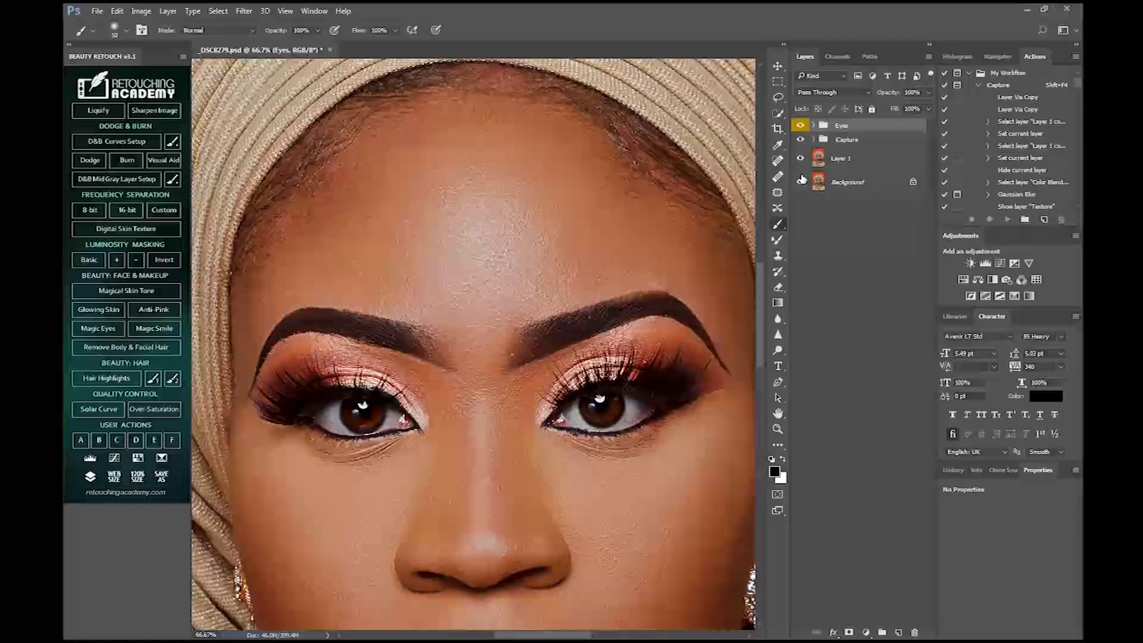
key("Delete")
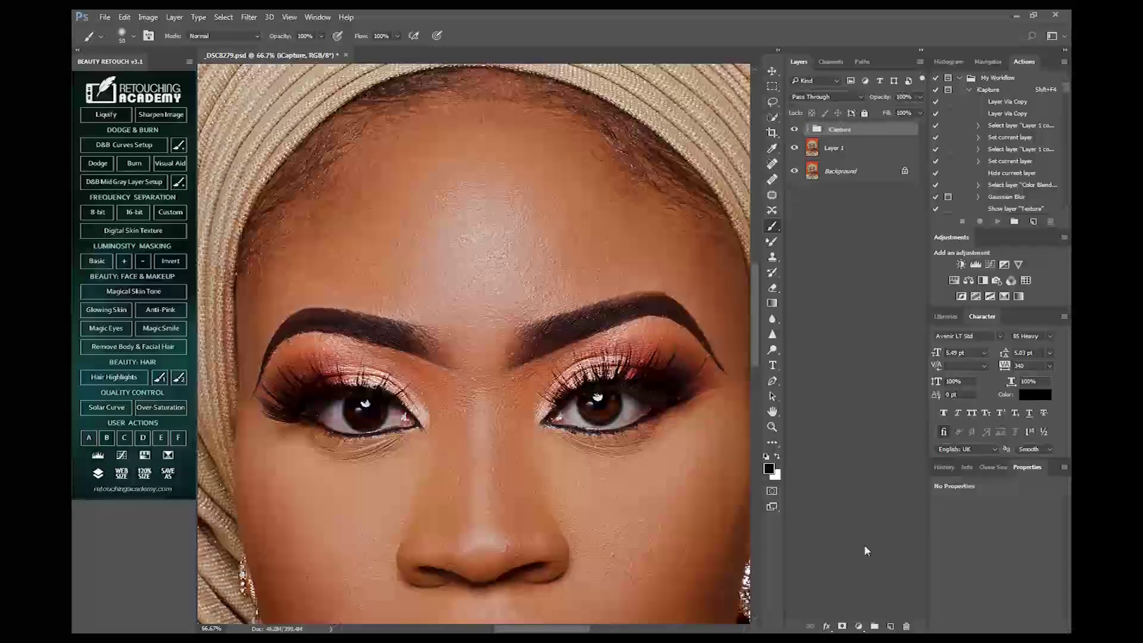
- Add a Black & White adjustment layer above the iCapture group and enable its tint
left_click(859, 626)
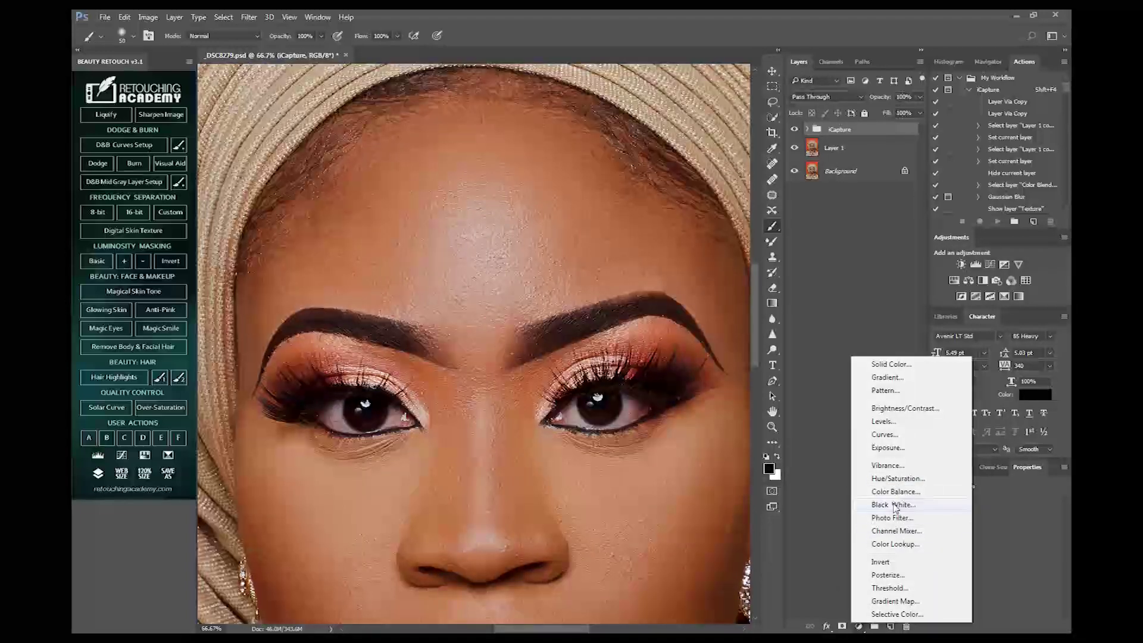
left_click(895, 505)
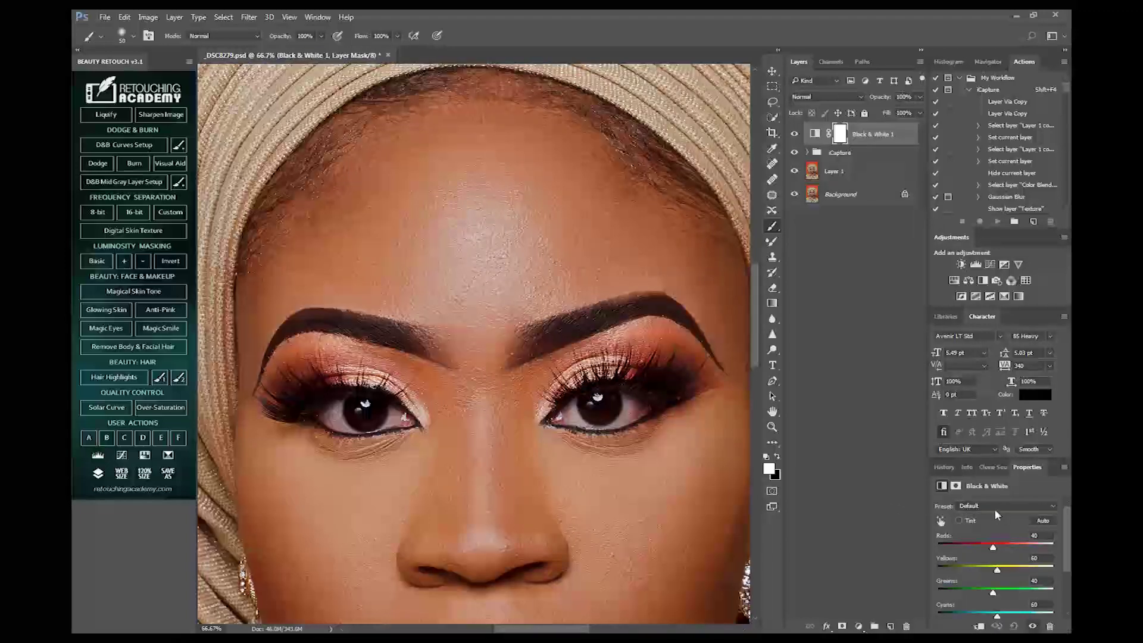
left_click(959, 520)
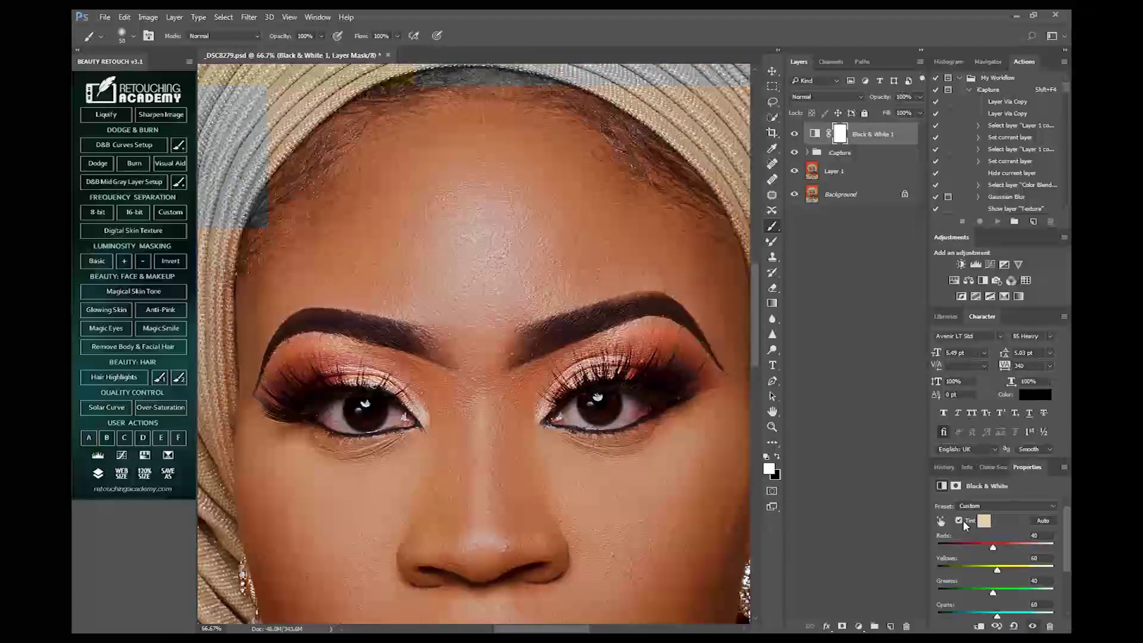
left_click_drag(947, 466, 814, 397)
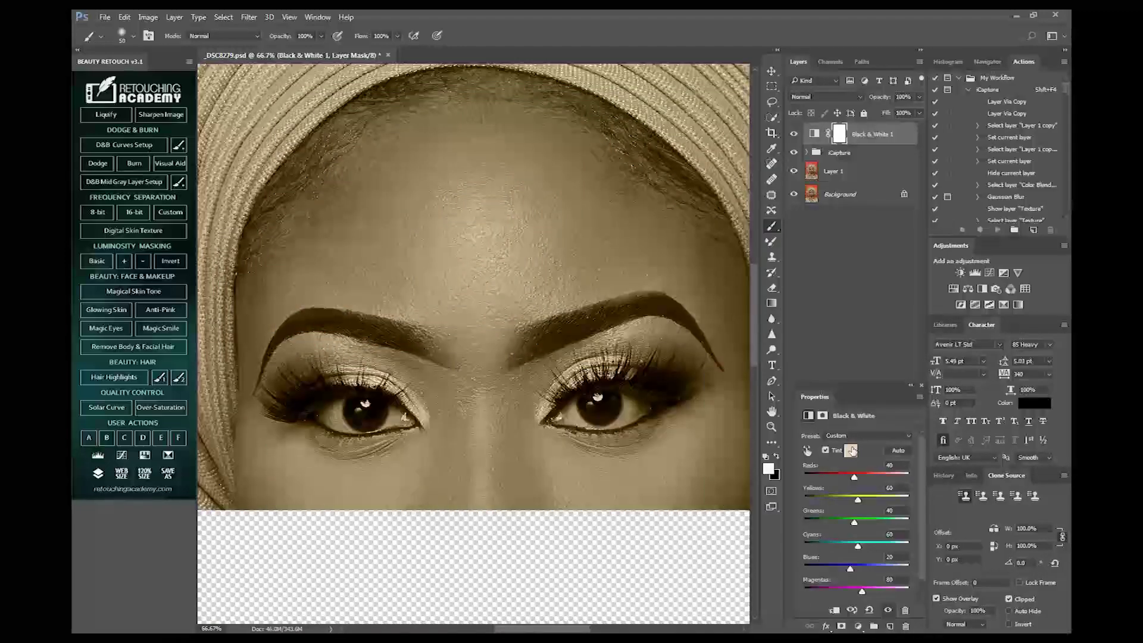
- Set the Black & White tint to a near-white cyan, hue 184° and hex f2f6f6
left_click(851, 451)
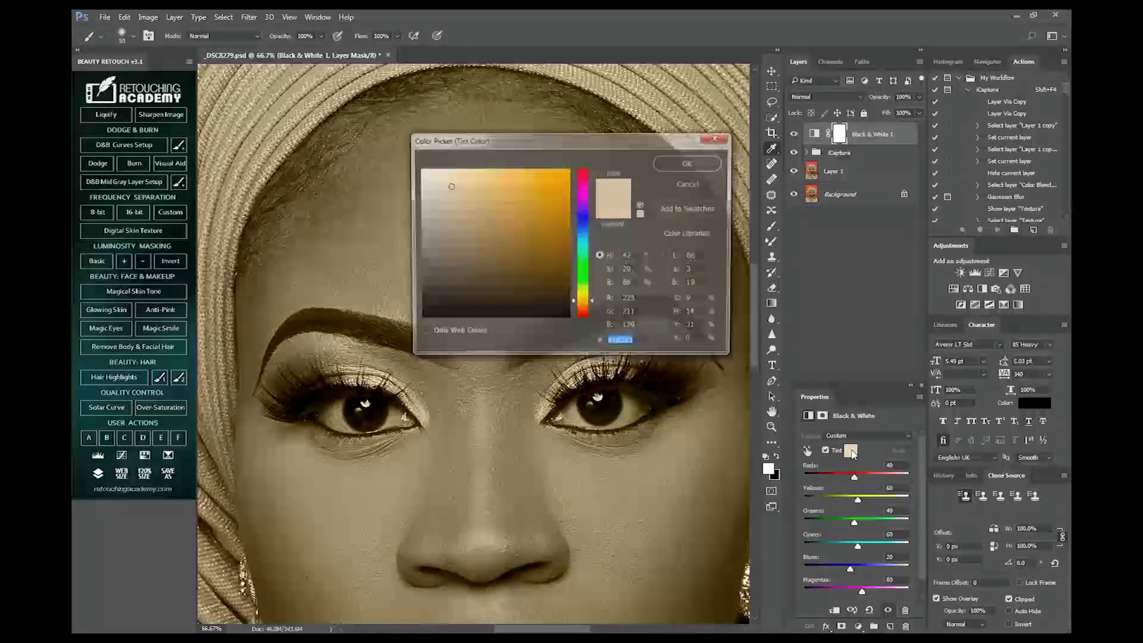
left_click(583, 241)
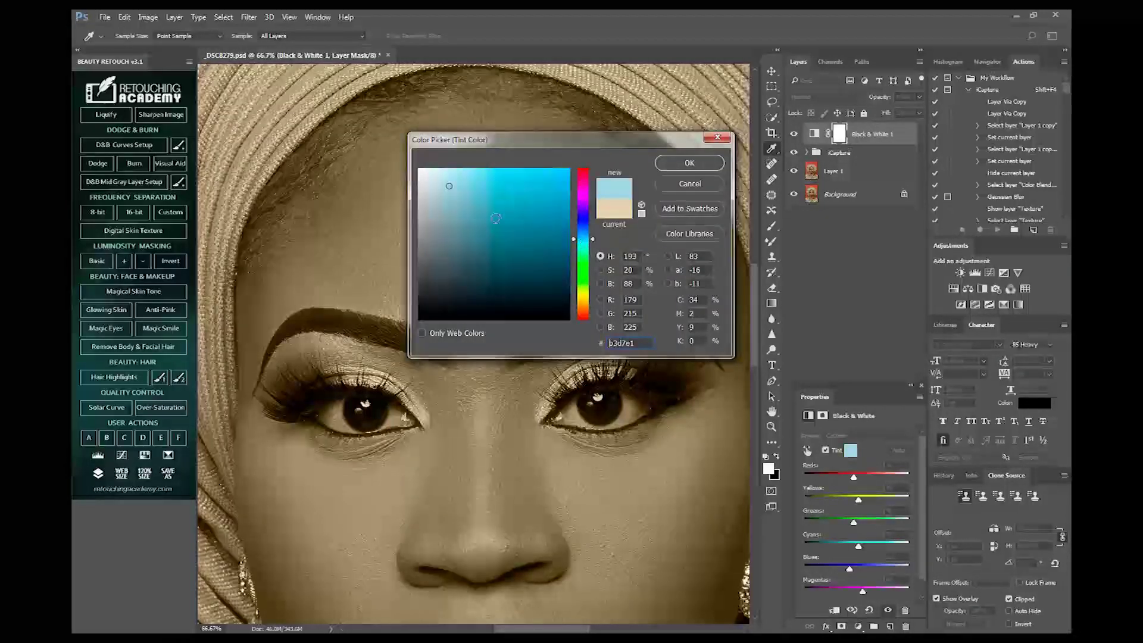
left_click_drag(449, 186, 427, 181)
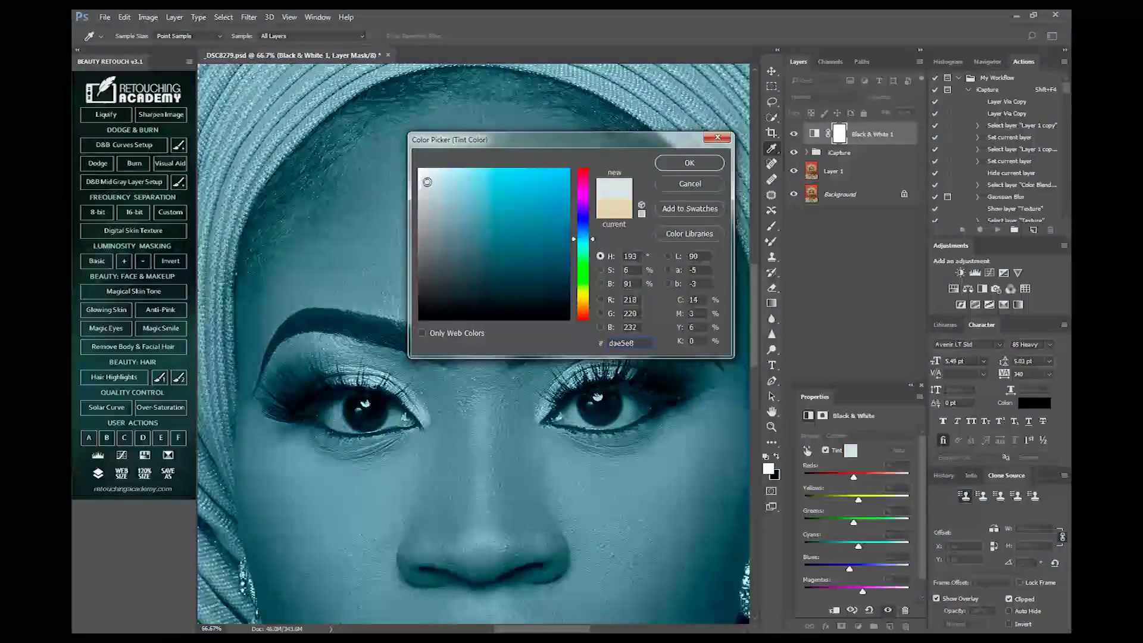
left_click_drag(428, 182, 423, 176)
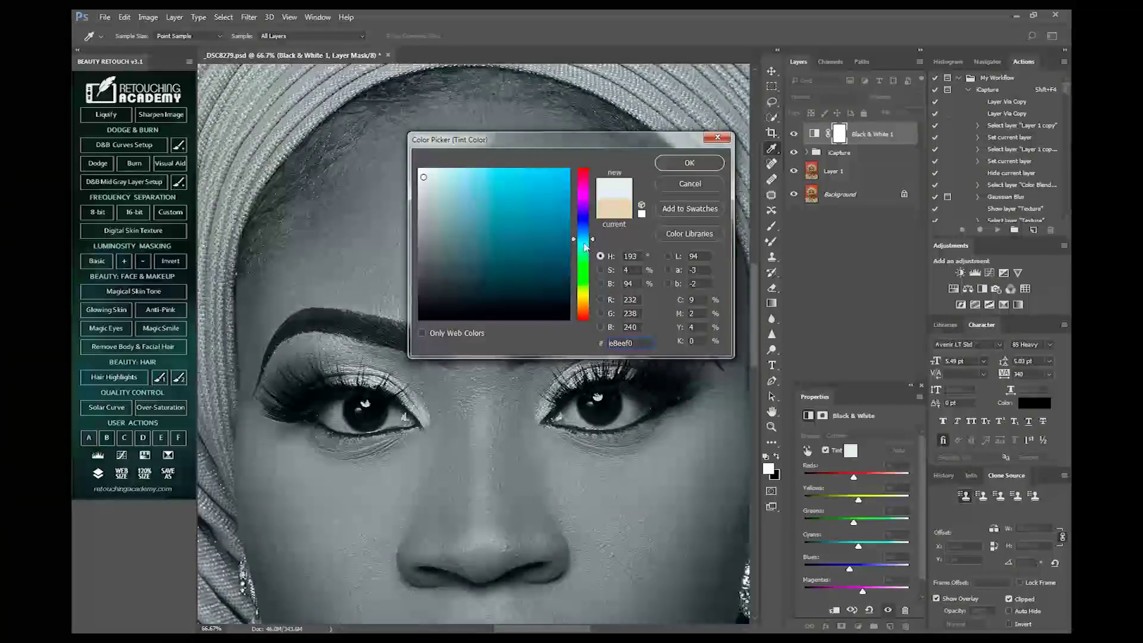
left_click_drag(582, 240, 583, 244)
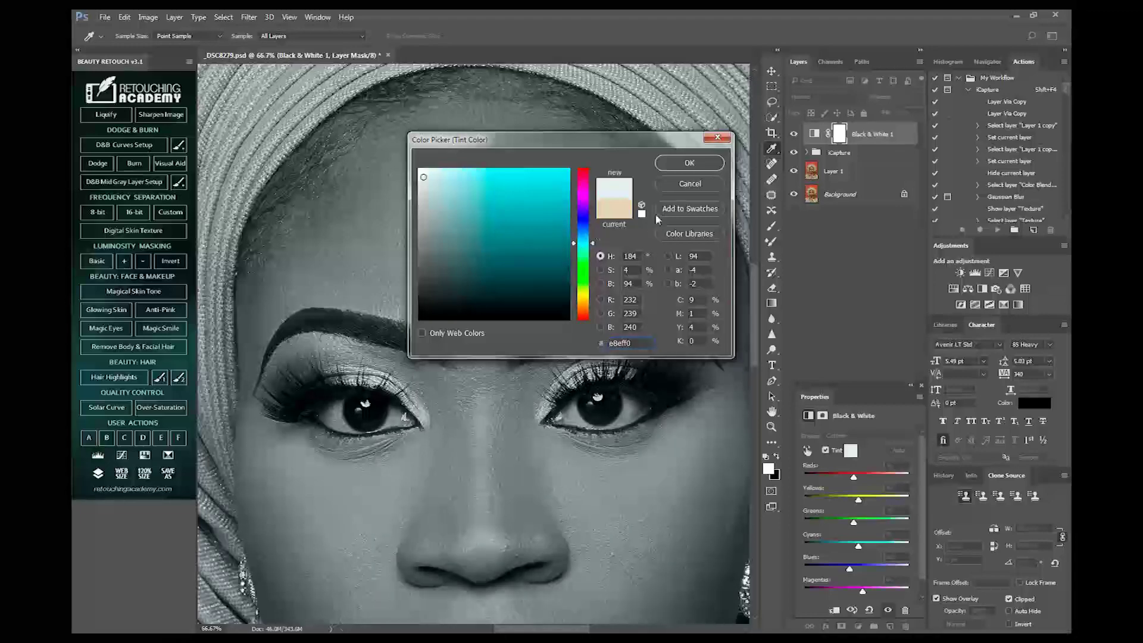
left_click(687, 164)
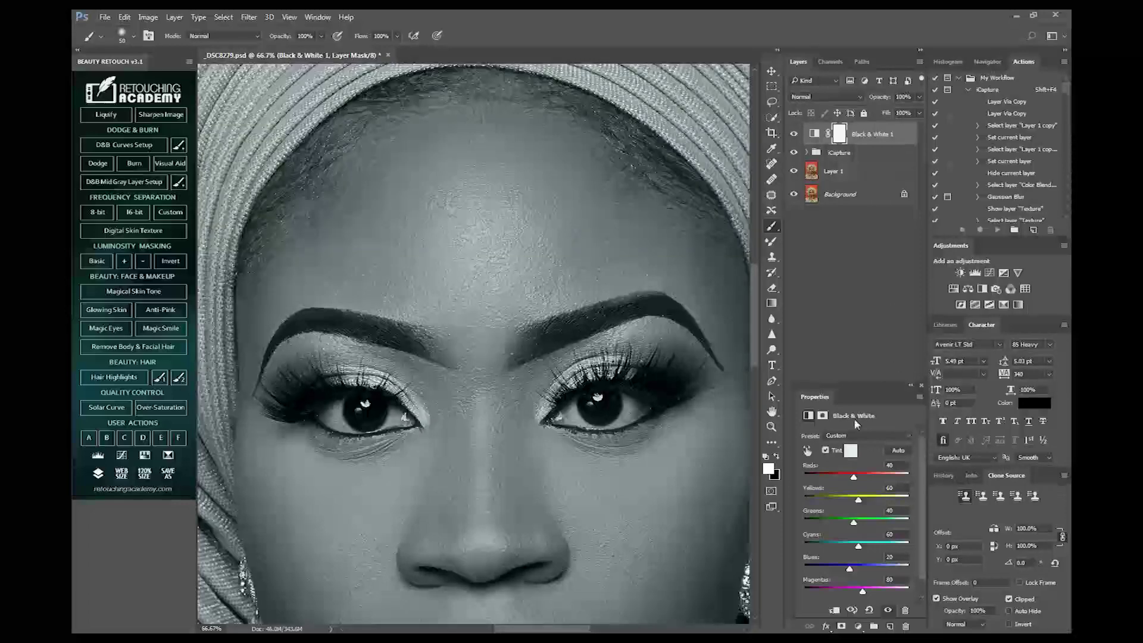
left_click(850, 450)
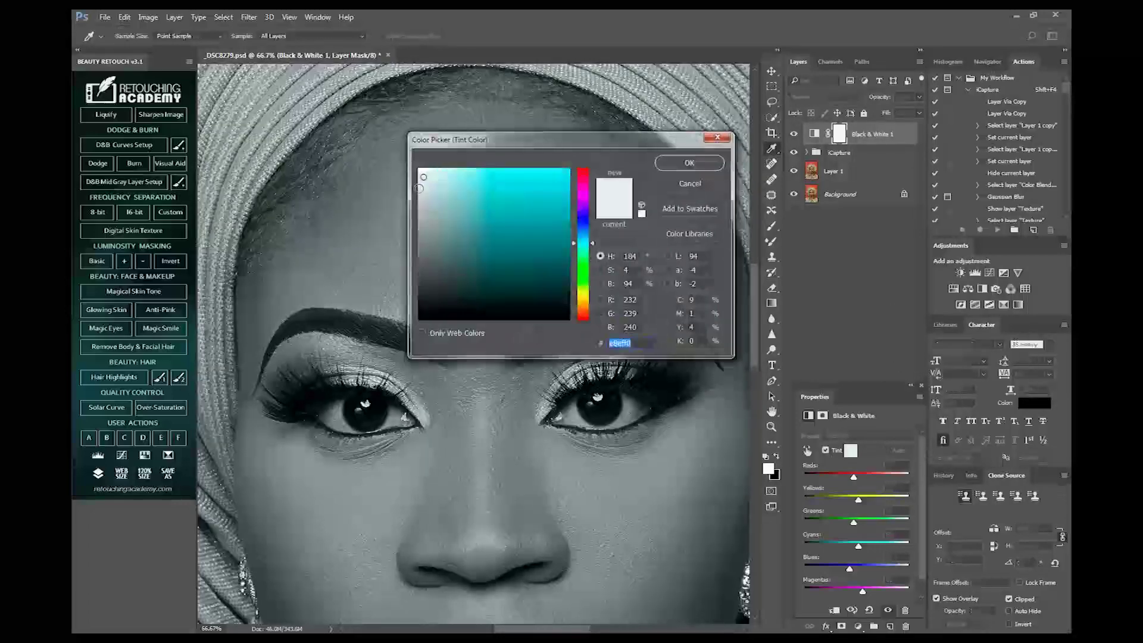
left_click_drag(422, 179, 421, 174)
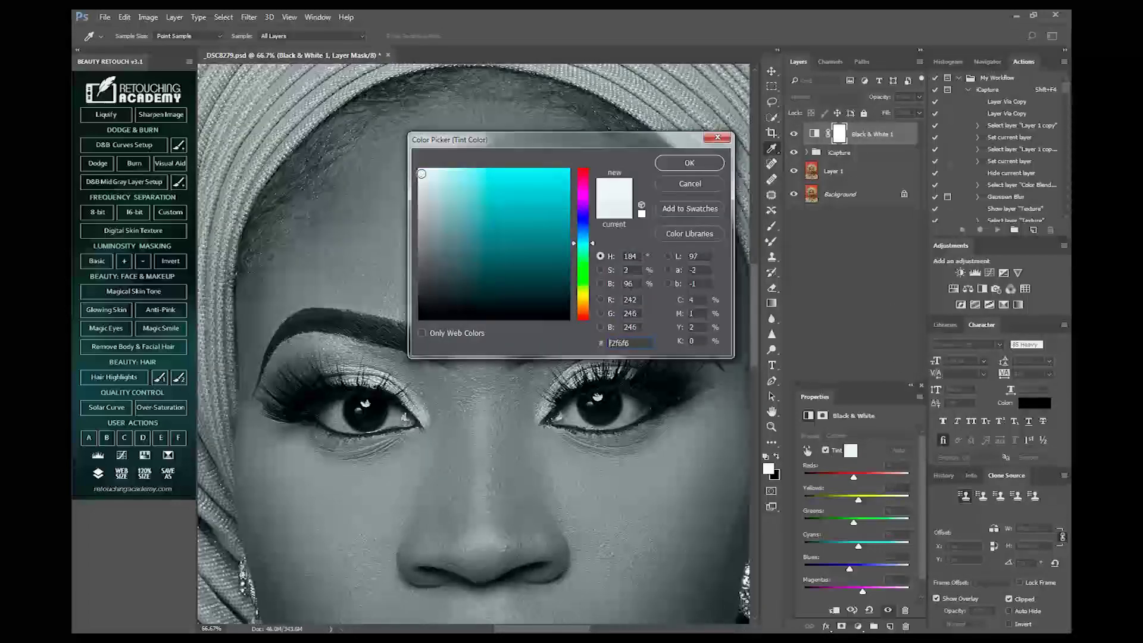
left_click(682, 164)
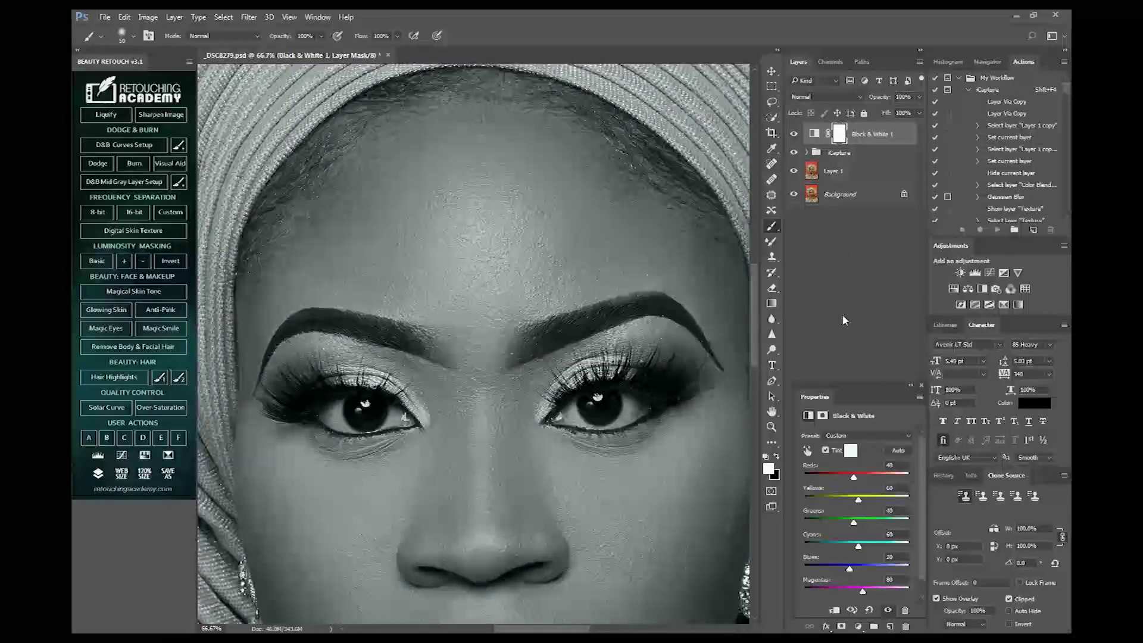
- Invert the Black & White layer's mask and paint white over the eye white on the image's right side with a small brush
key("ctrl+i")
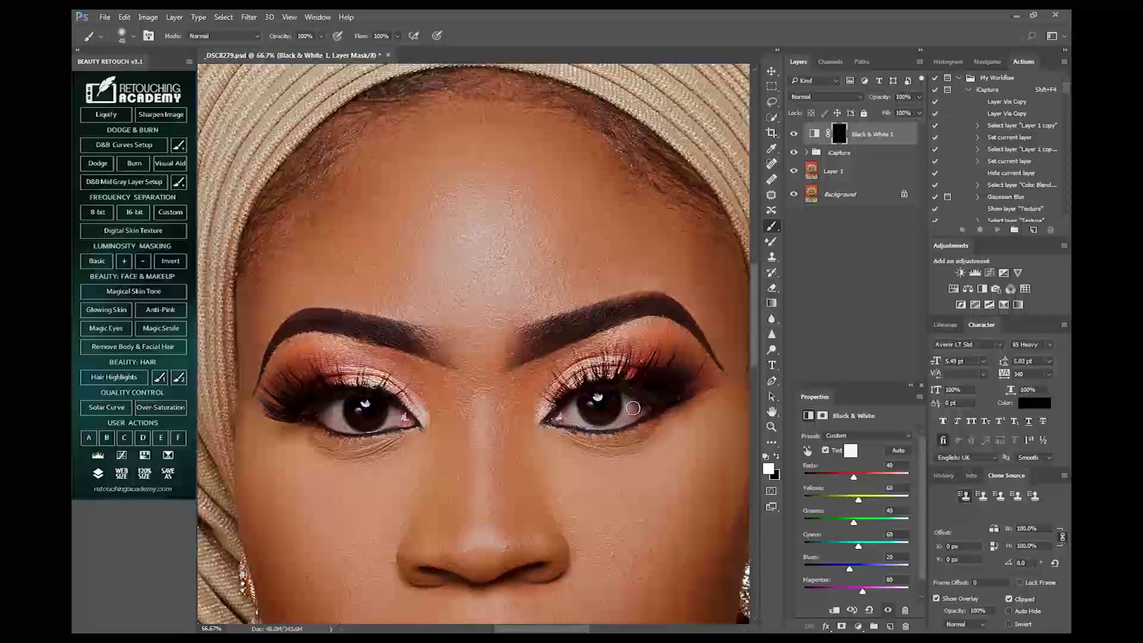
key("bracketleft")
key("bracketleft")
left_click_drag(628, 416, 619, 420)
left_click_drag(566, 420, 573, 401)
key("bracketleft")
key("bracketleft")
key("bracketright")
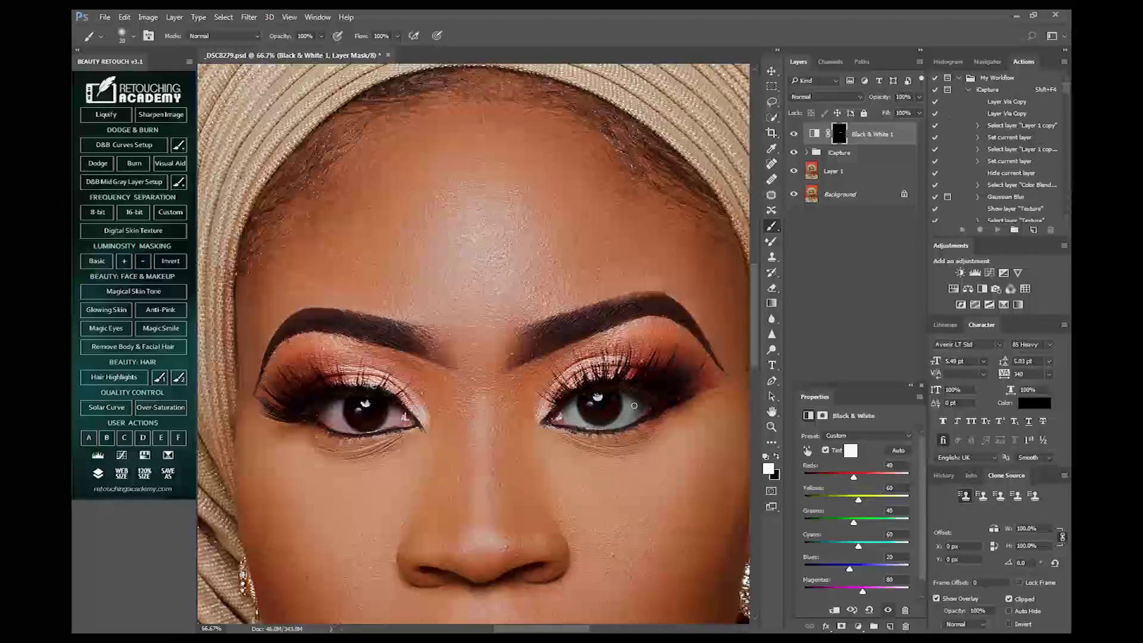
- Paint the Black & White effect over the eye white on the image's left side and compare with the layer hidden
key("bracketright")
key("bracketright")
left_click_drag(334, 415, 341, 423)
key("bracketleft")
key("bracketleft")
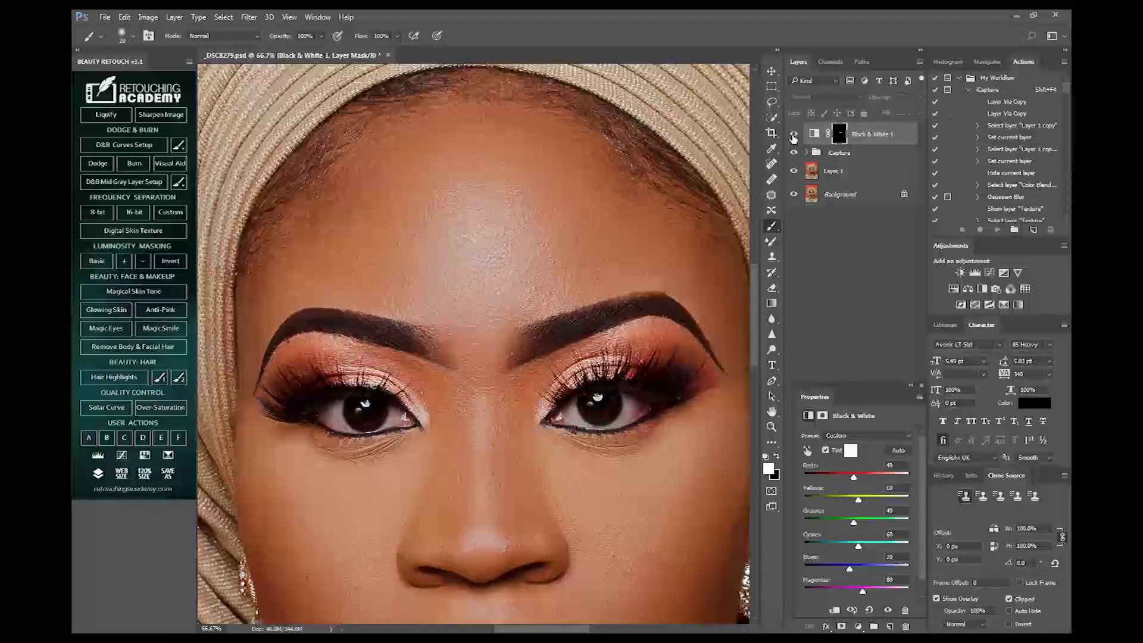
left_click(792, 138)
left_click(794, 136)
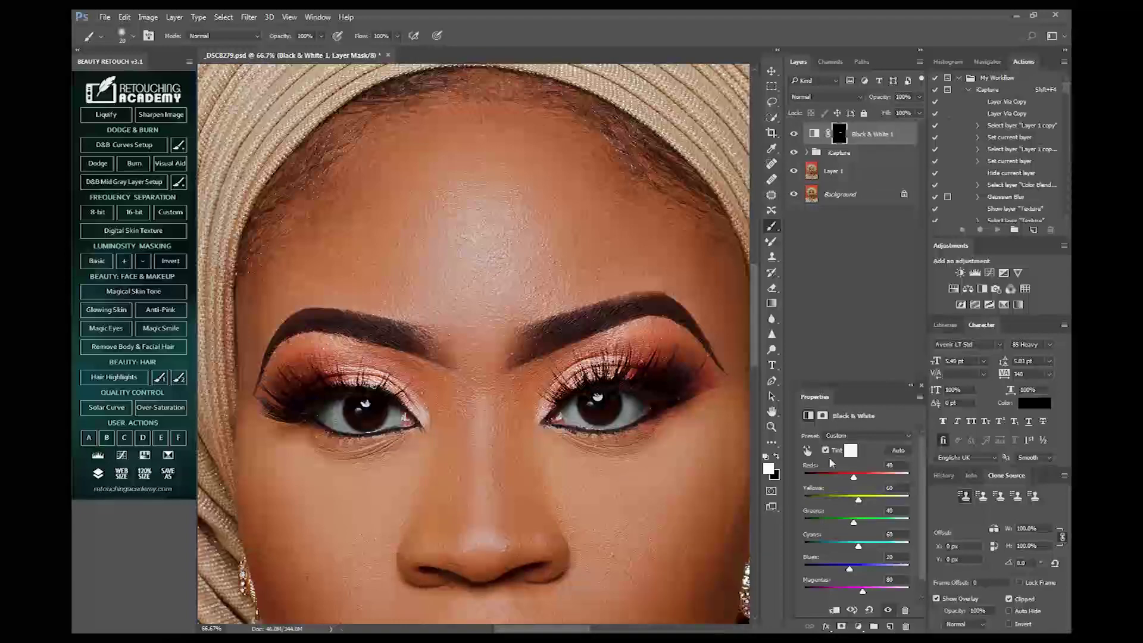
- Add a Curves adjustment layer above Black & White and raise the RGB midtones from input 120 to output 140
left_click_drag(870, 399, 857, 307)
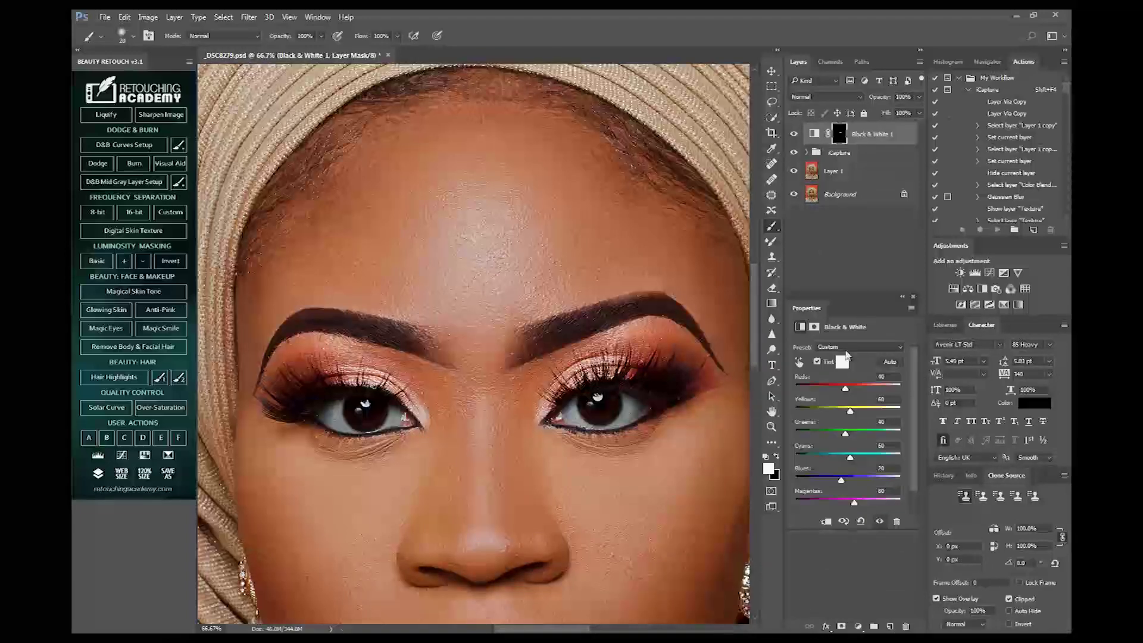
left_click(859, 625)
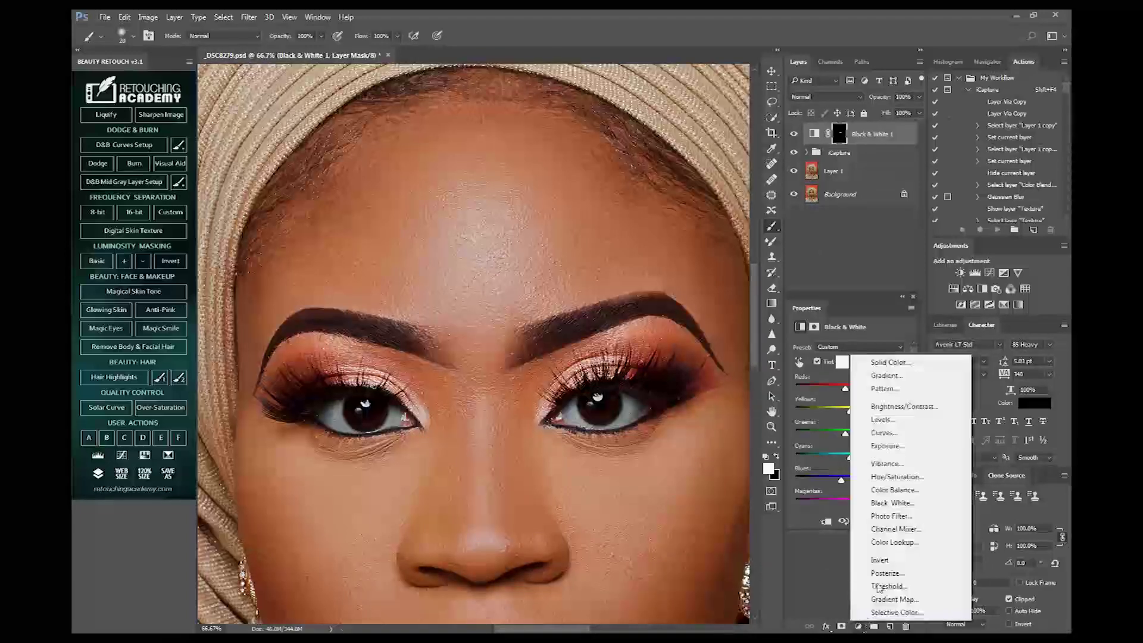
left_click(885, 433)
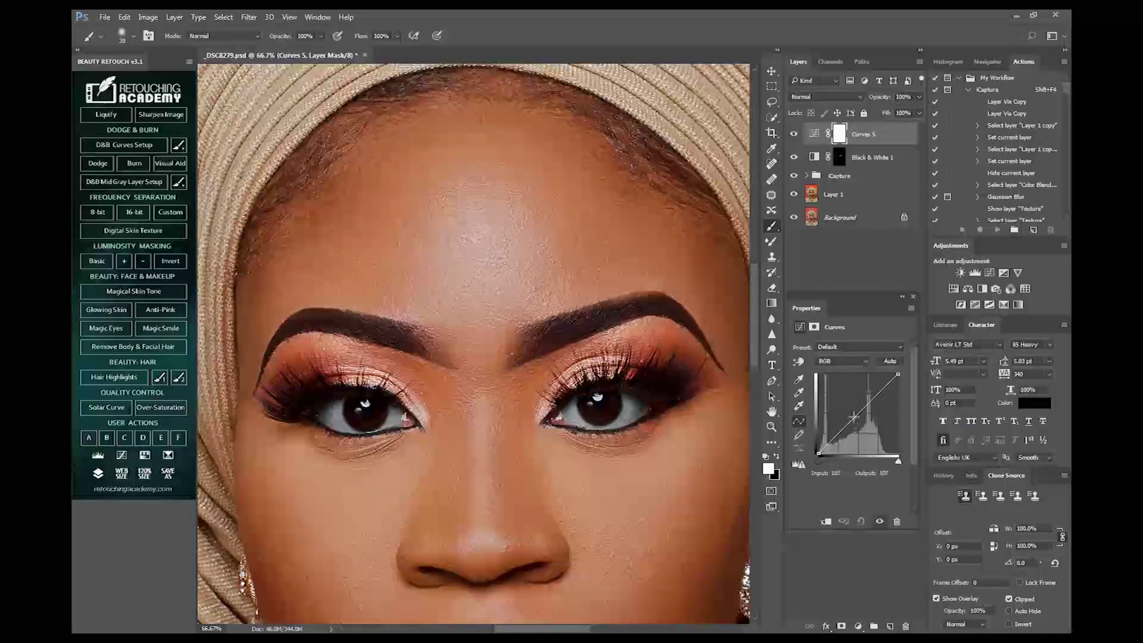
left_click(861, 412)
left_click_drag(860, 412, 856, 409)
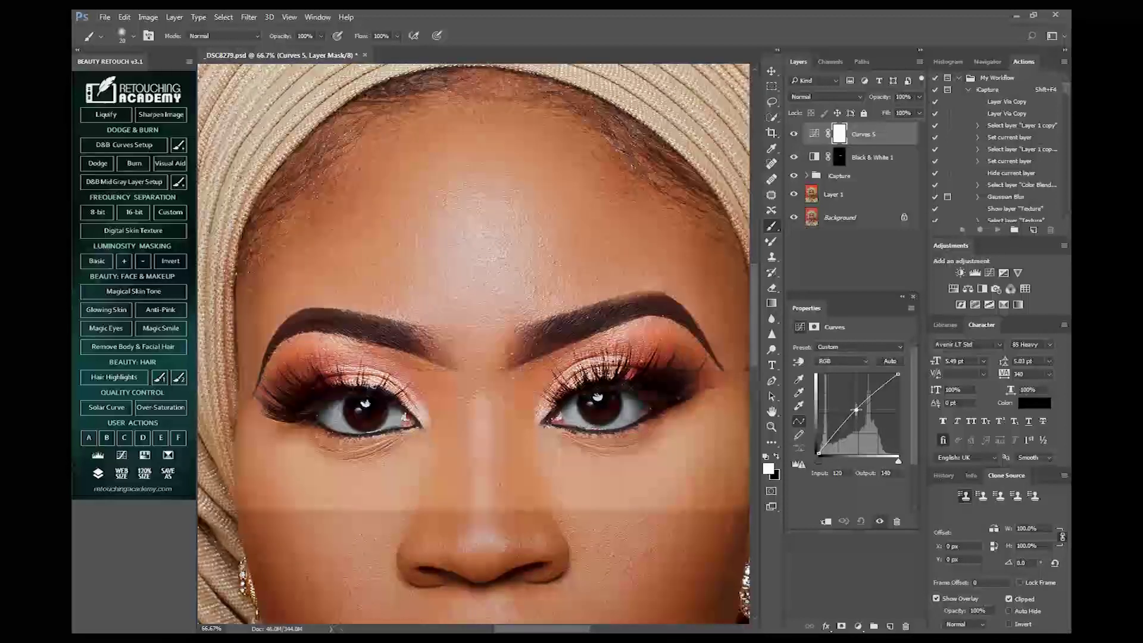
- Raise the Curves midtones in the red channel to input 121, output 134, and in the green channel to input 117, output 132
left_click(848, 361)
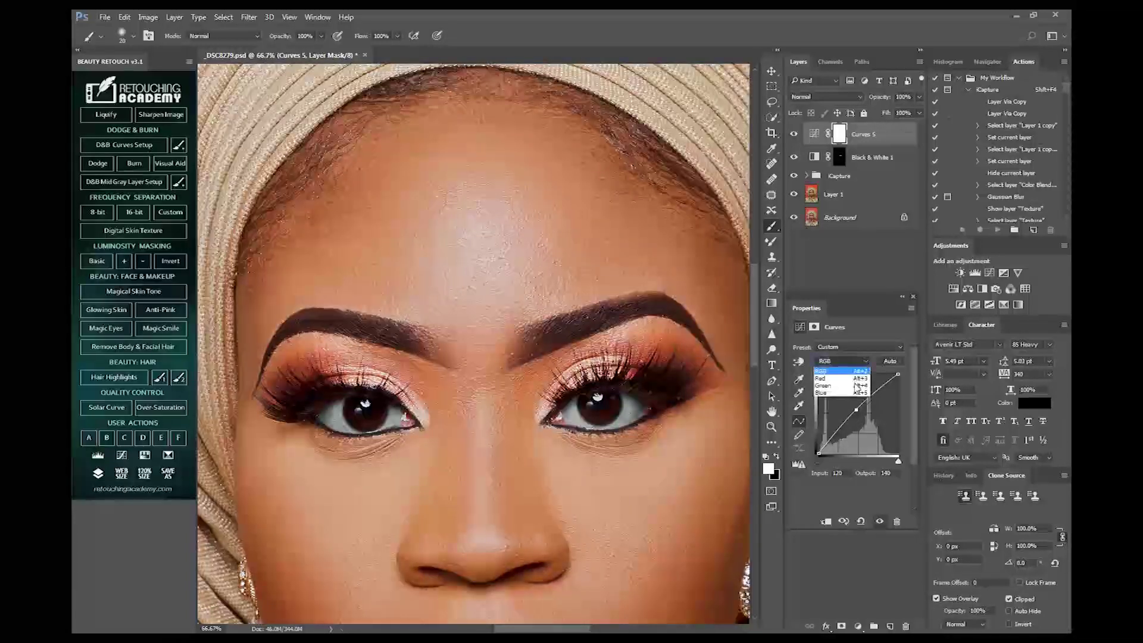
left_click(845, 378)
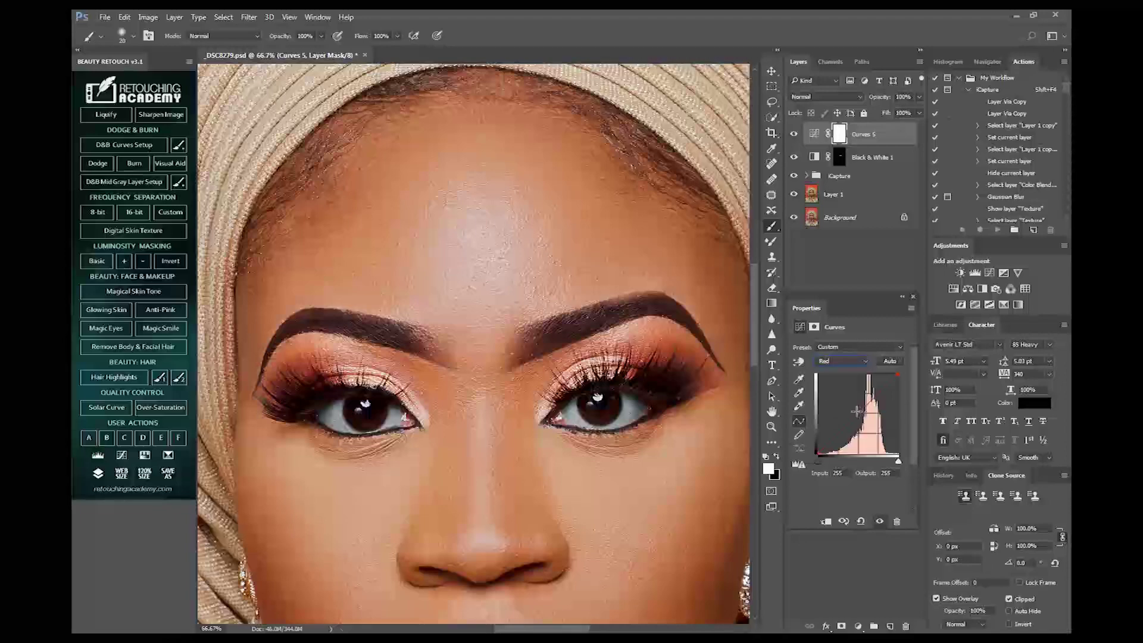
left_click(856, 411)
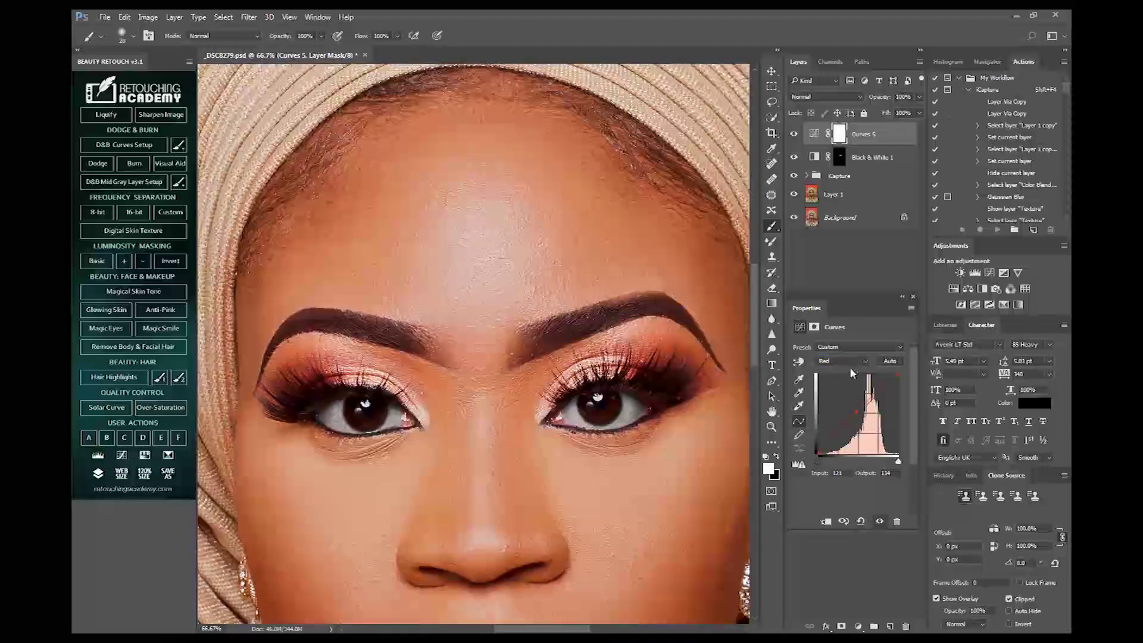
left_click(849, 365)
left_click(854, 396)
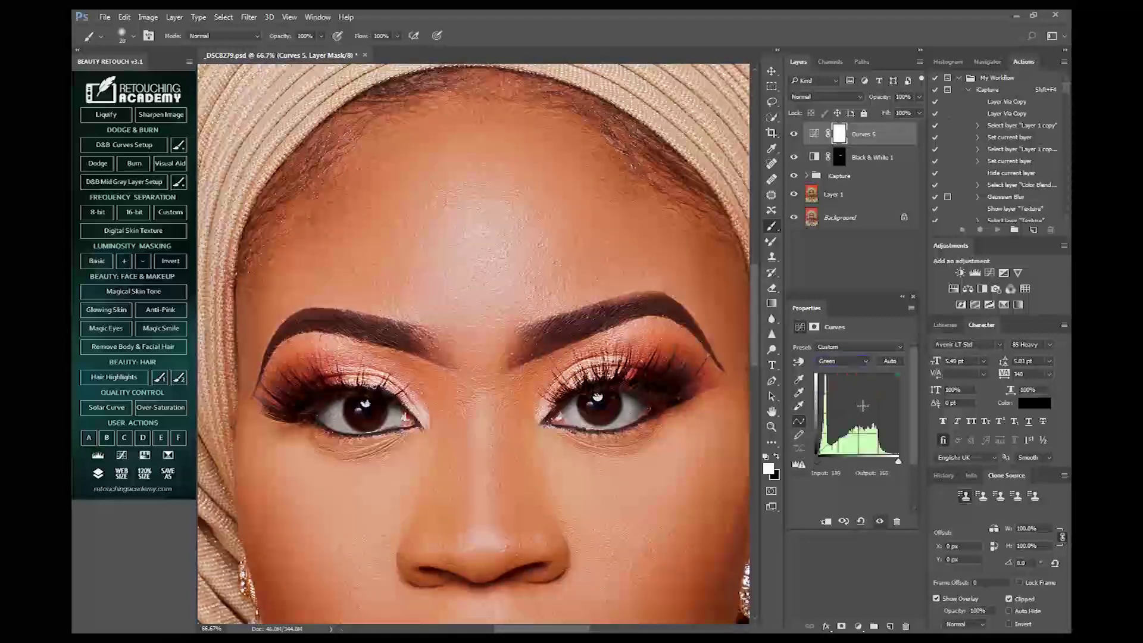
left_click(855, 412)
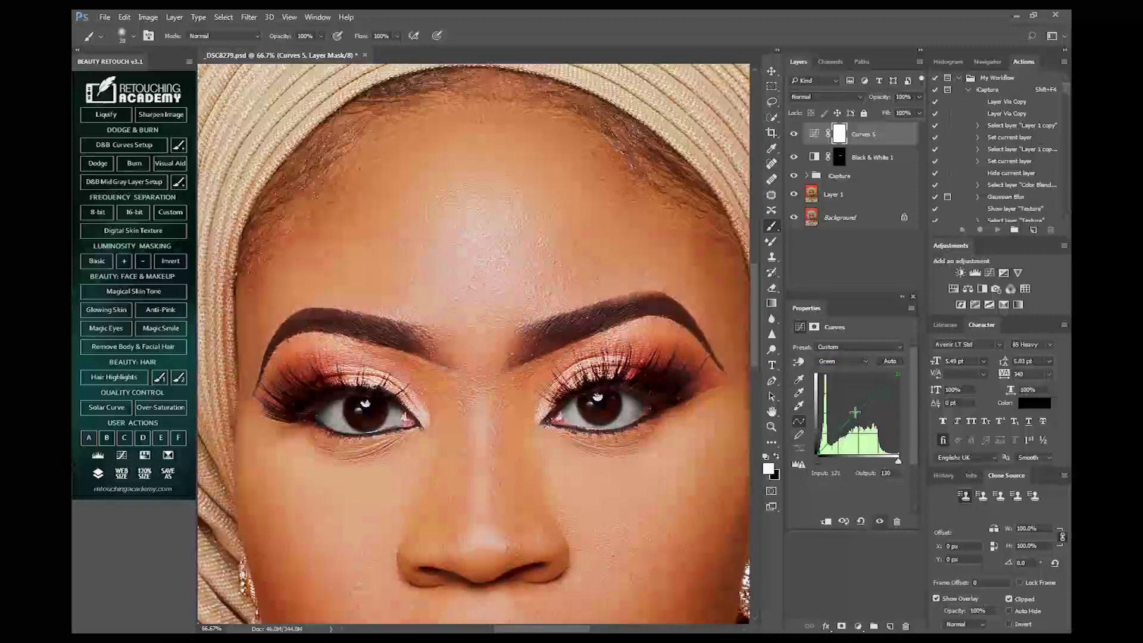
- Brighten the Curves layer further, moving the RGB point to input 110, output 144, and the red point to input 115, output 136
left_click(848, 362)
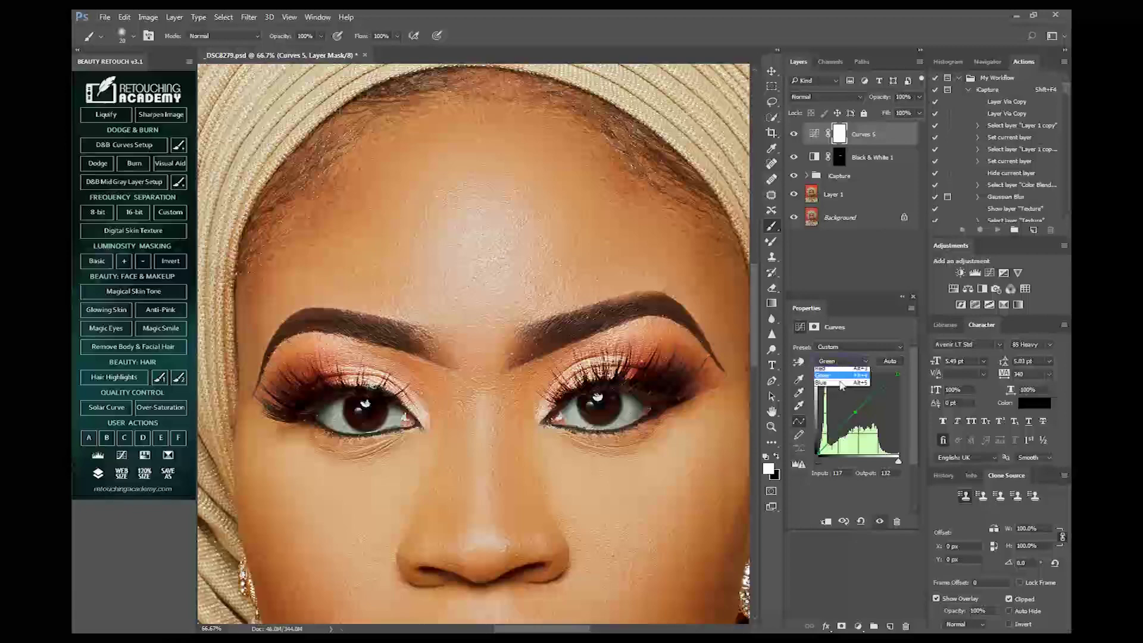
left_click(838, 371)
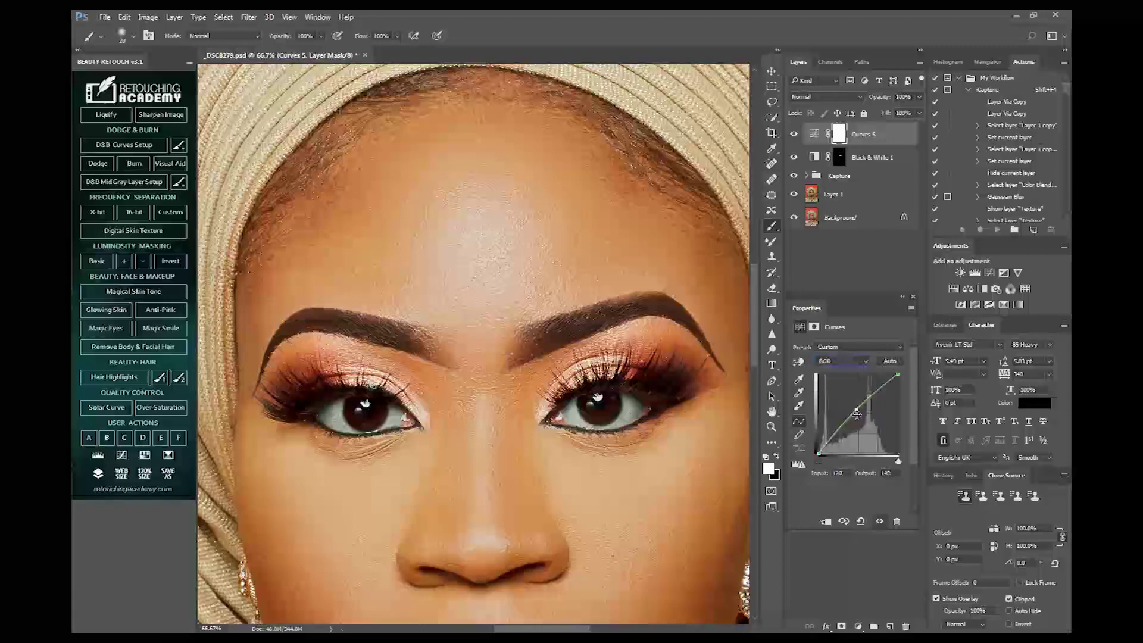
left_click_drag(855, 408, 850, 411)
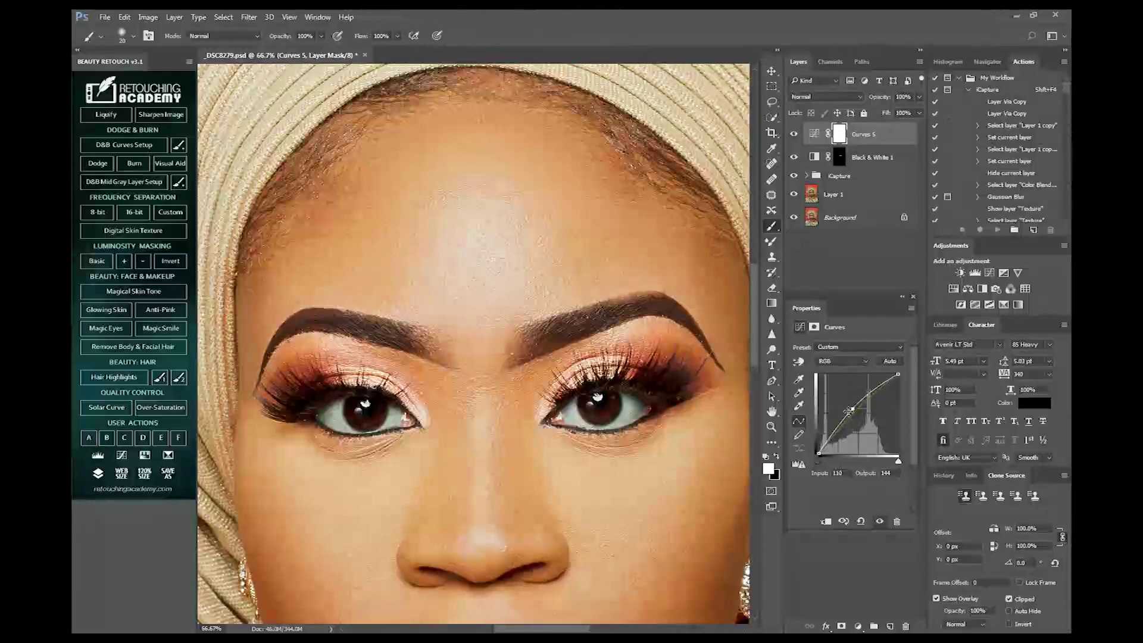
left_click(853, 364)
left_click(846, 379)
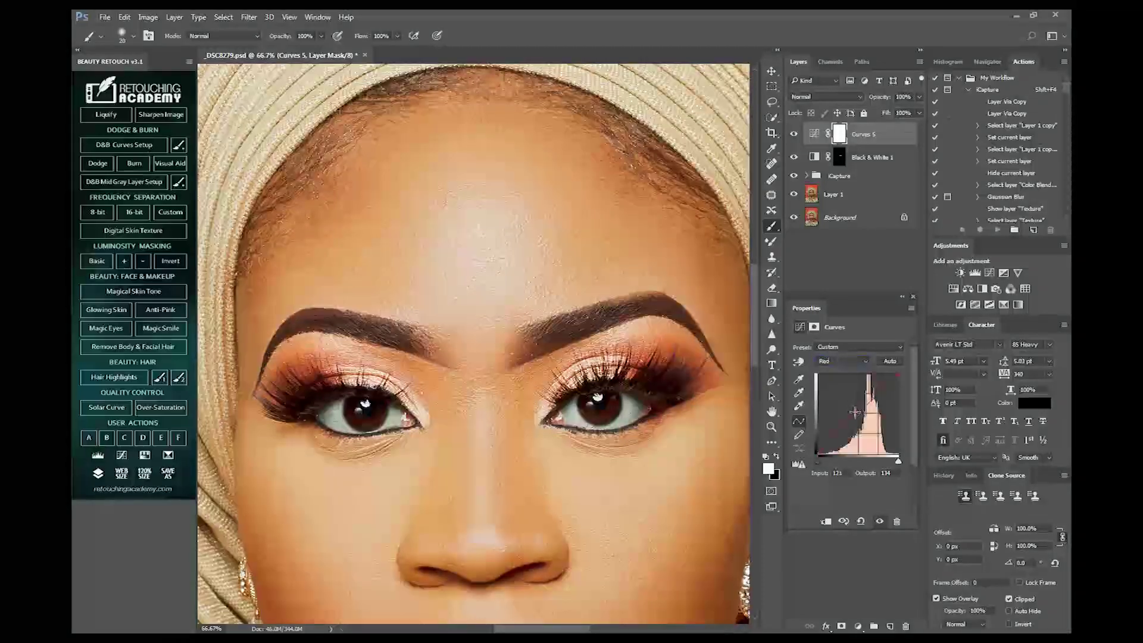
left_click(854, 411)
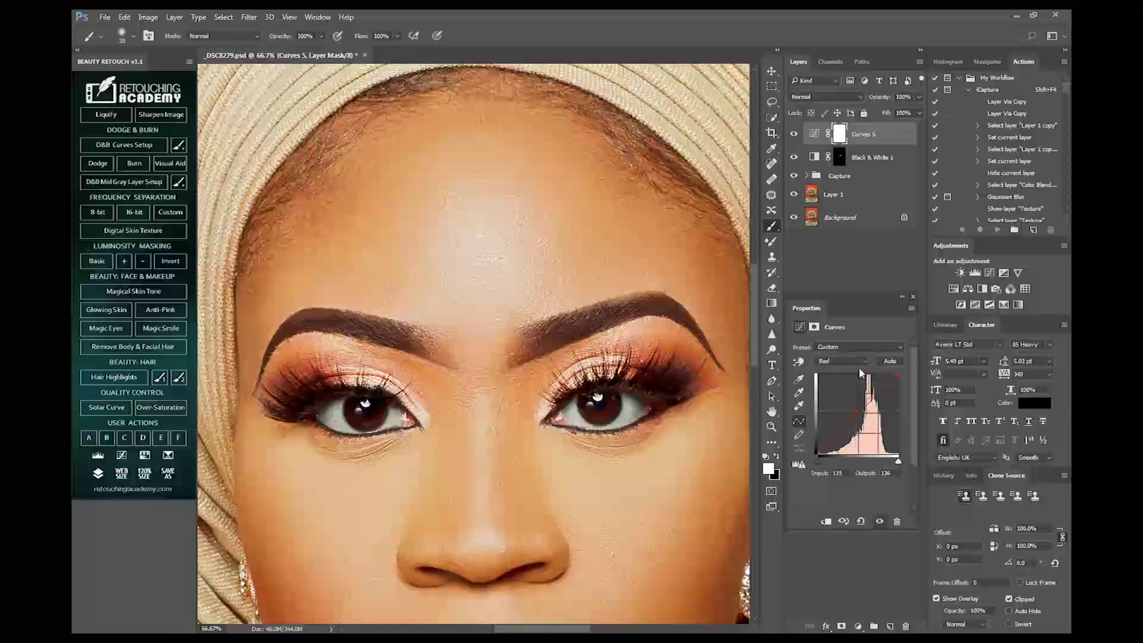
- Invert the Curves layer's mask to black and set the brush flow to 20%
left_click(839, 136)
key("ctrl+i")
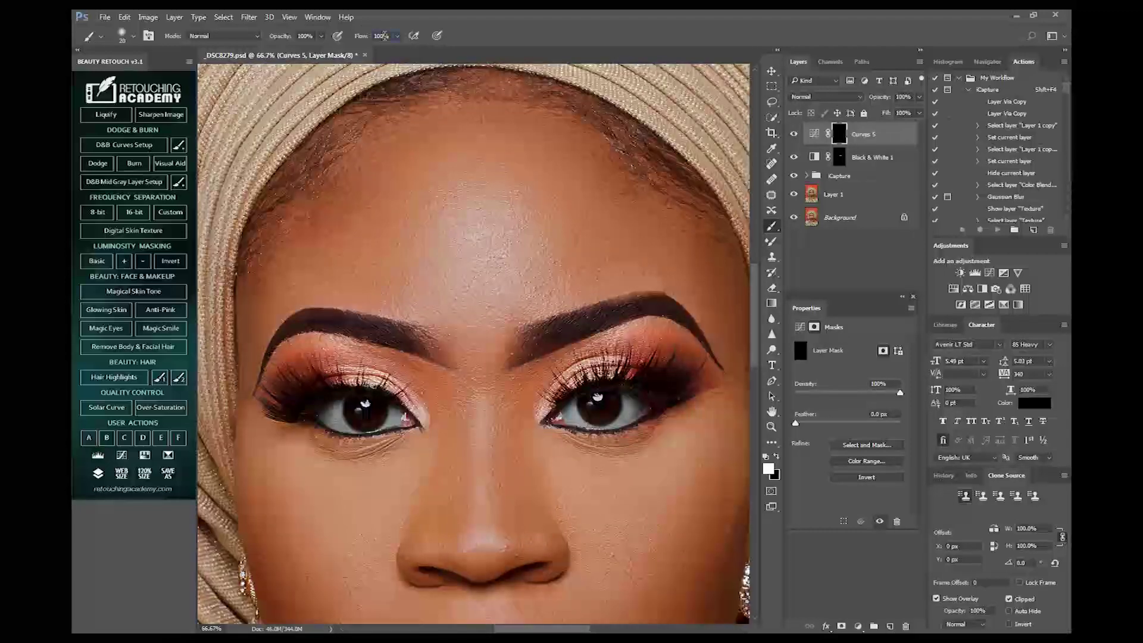
type("35")
key("Return")
type("12")
key("Return")
type("21")
key("Return")
type("20")
key("Return")
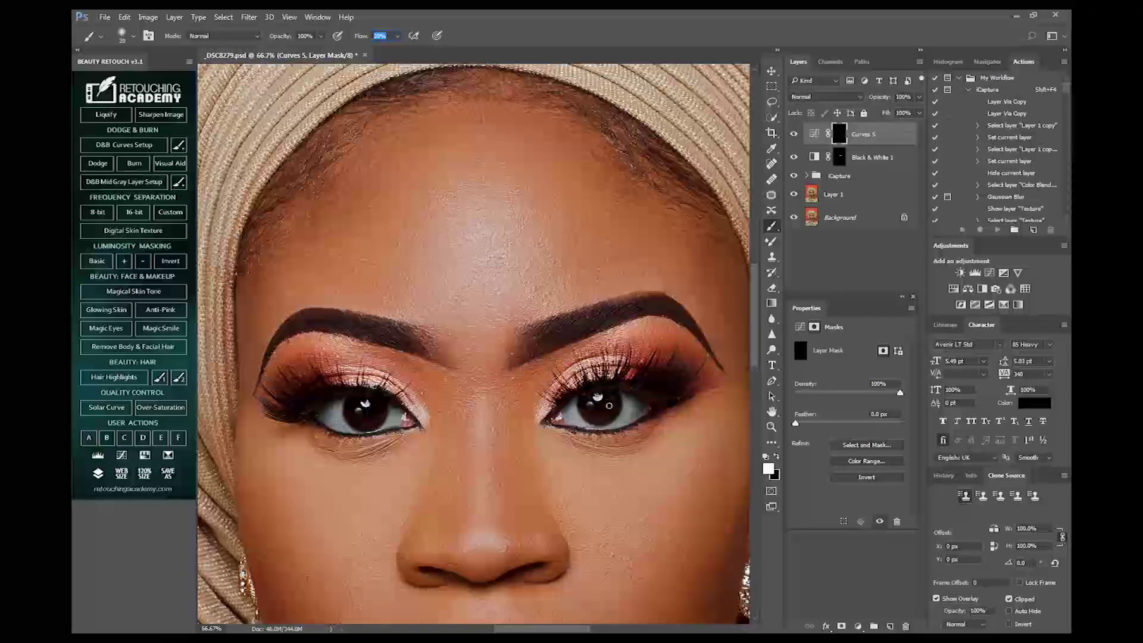
- Paint white on the Curves mask over the lower iris of the eye on the image's right side to brighten it
left_click_drag(608, 422, 609, 416)
mouse_move(611, 409)
left_mouse_down()
mouse_move(590, 417)
mouse_move(583, 405)
mouse_move(603, 416)
mouse_move(610, 398)
mouse_move(609, 415)
left_mouse_up()
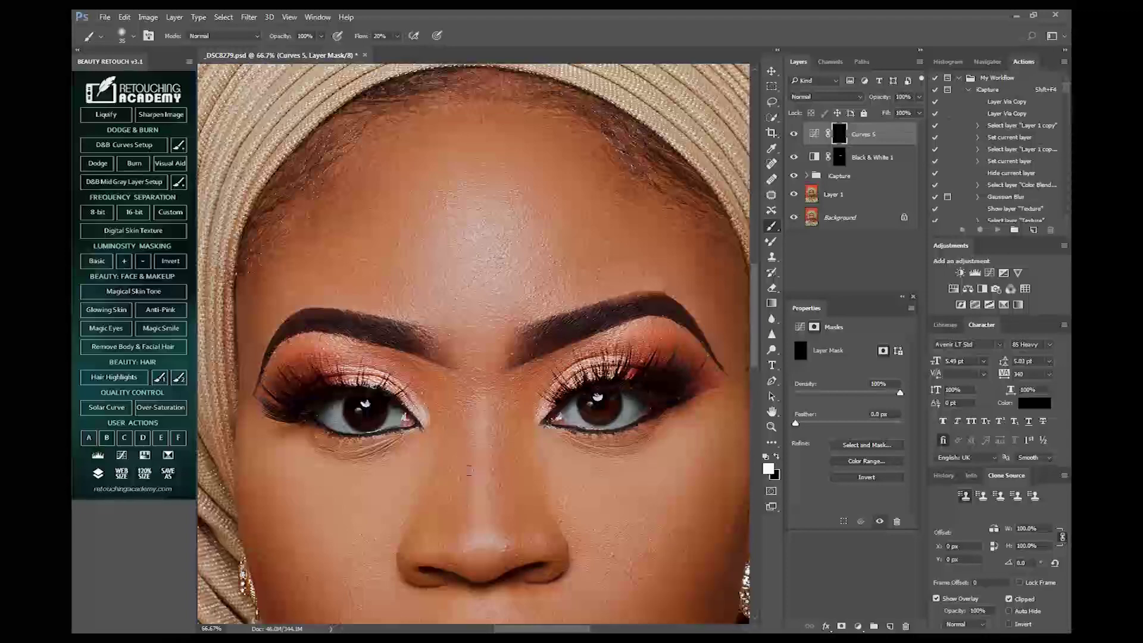
- Paint white on the Curves mask over the lower irises of both eyes, comparing the image with the layer hidden and shown
mouse_move(353, 402)
left_mouse_down()
mouse_move(353, 416)
mouse_move(382, 413)
mouse_move(355, 417)
mouse_move(352, 402)
left_mouse_up()
left_click(795, 135)
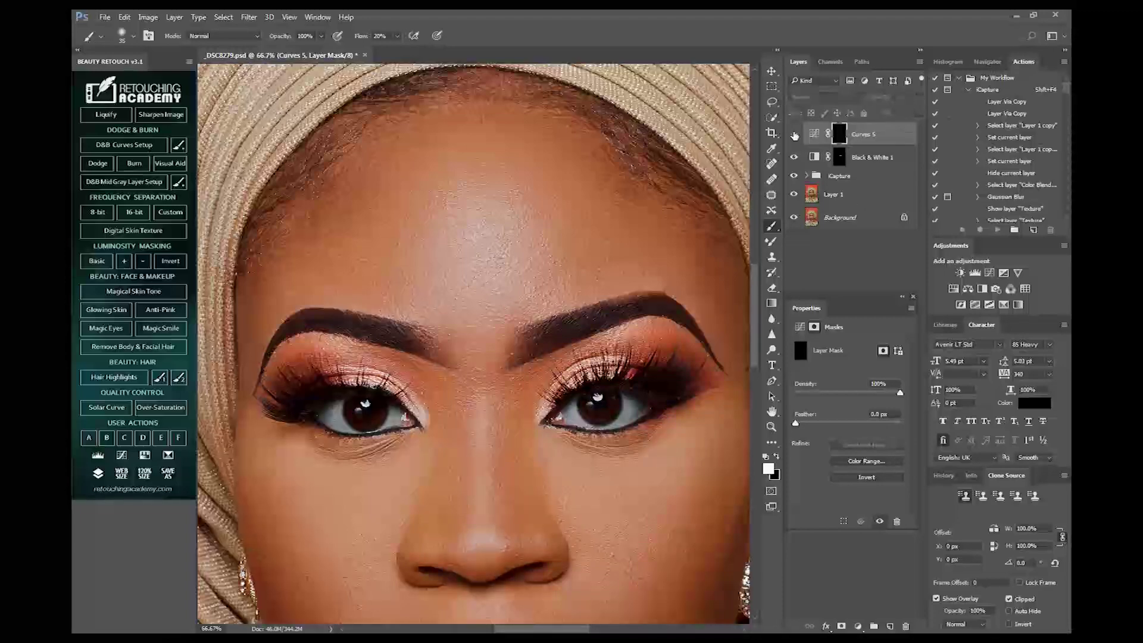
left_click(794, 135)
left_click(795, 136)
left_click(795, 135)
key("bracketright")
mouse_move(603, 419)
left_mouse_down()
mouse_move(616, 400)
mouse_move(601, 418)
mouse_move(585, 406)
left_mouse_up()
mouse_move(380, 425)
left_mouse_down()
mouse_move(385, 411)
mouse_move(370, 423)
mouse_move(353, 409)
mouse_move(364, 421)
left_mouse_up()
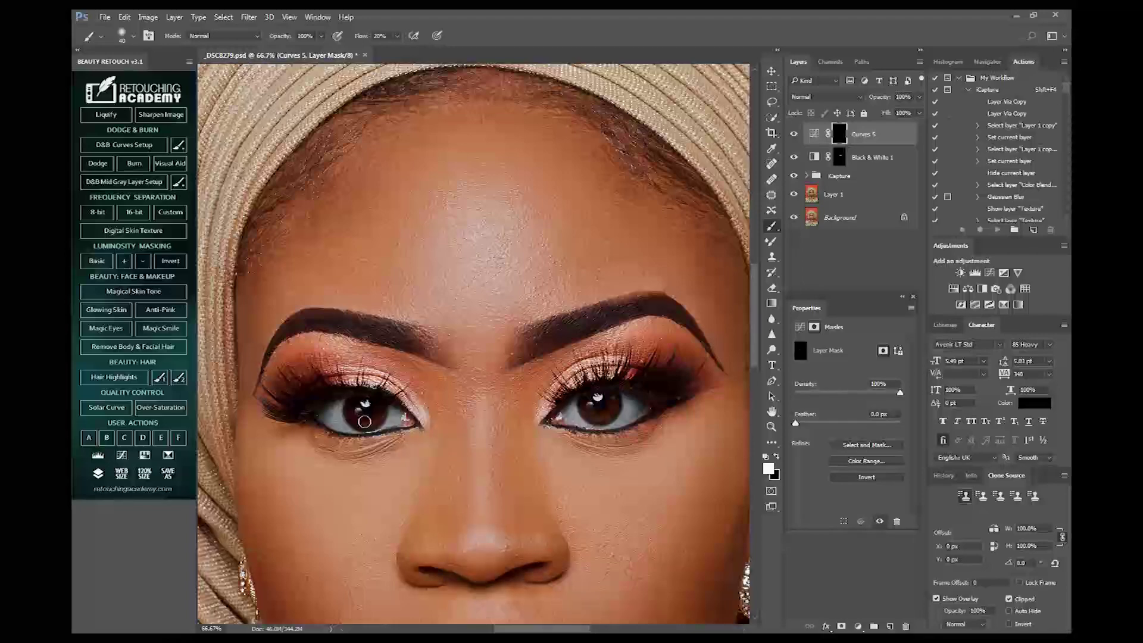
left_click(794, 135)
- Rename the iris-brightening Curves layer as "hAzel Eyes"
left_click(861, 136)
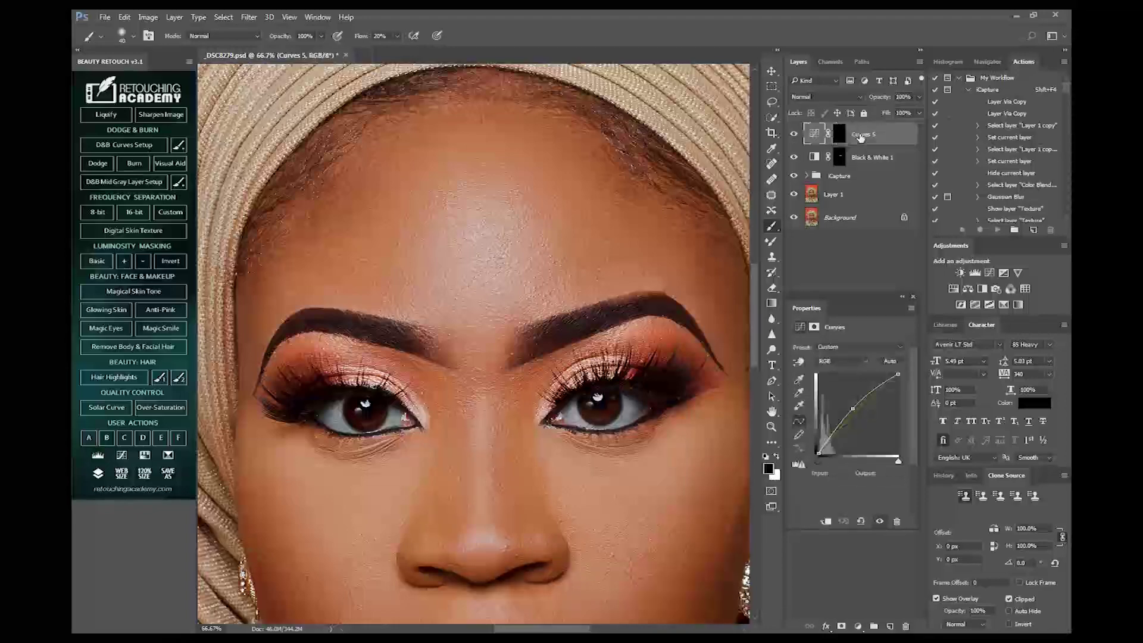
double_click(862, 135)
type("H")
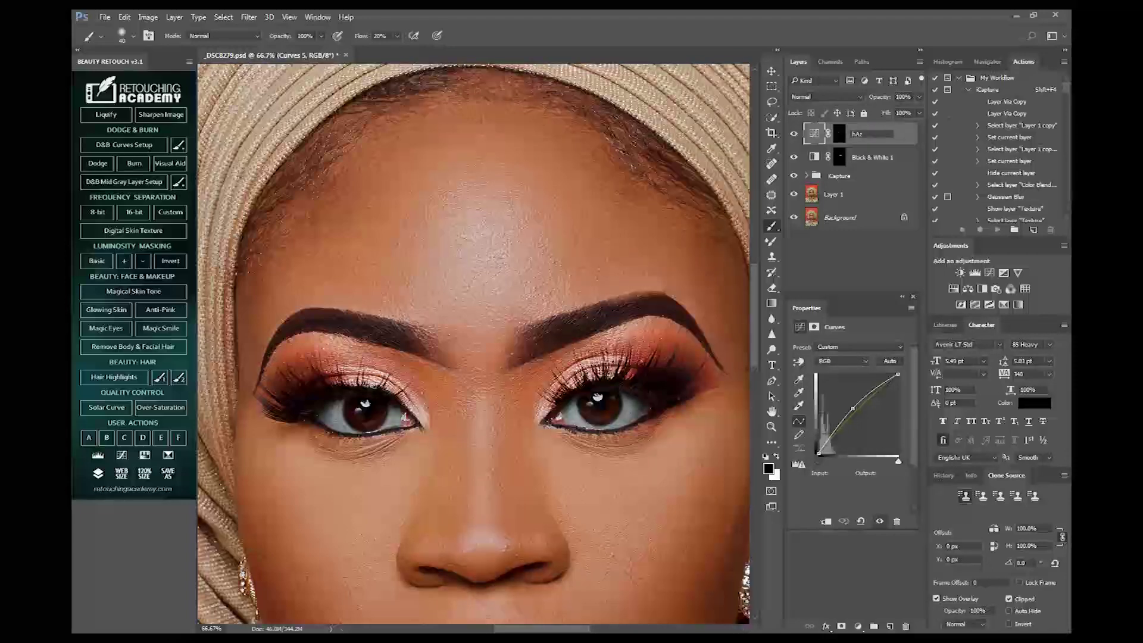
key("Return")
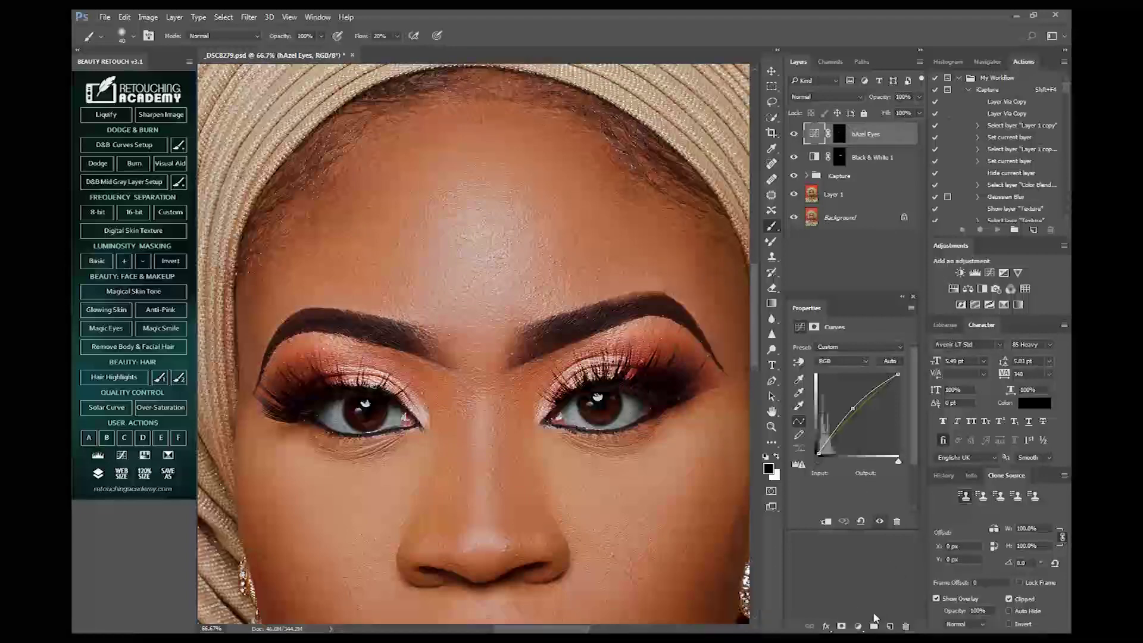
- Add a Hue/Saturation adjustment layer above the hAzel Eyes layer and clip it to that layer
left_click(860, 627)
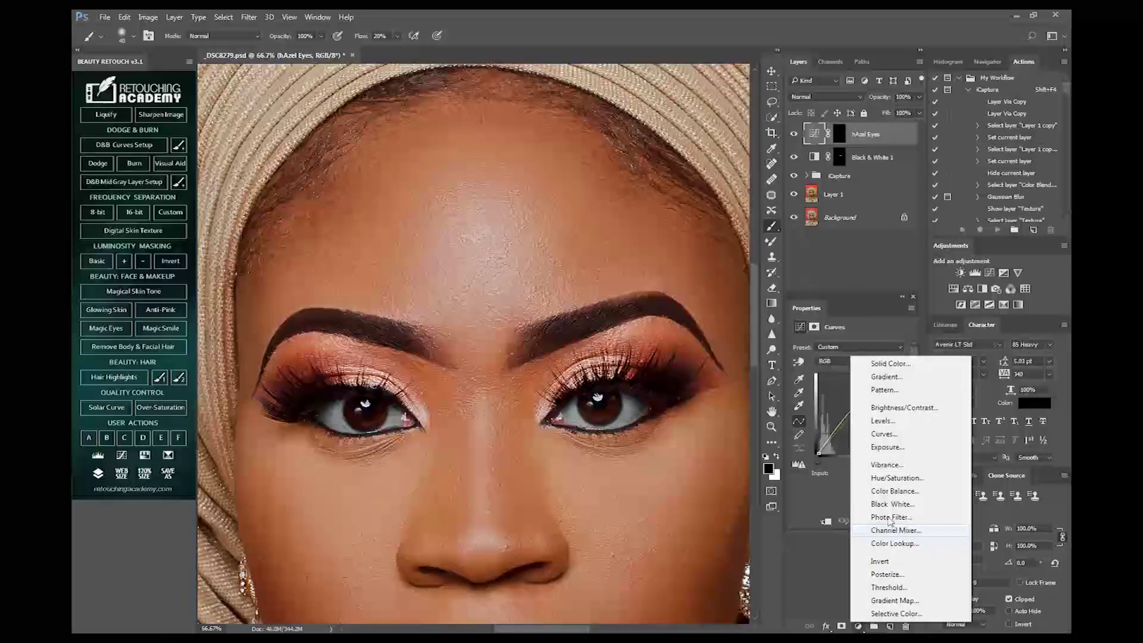
left_click(893, 478)
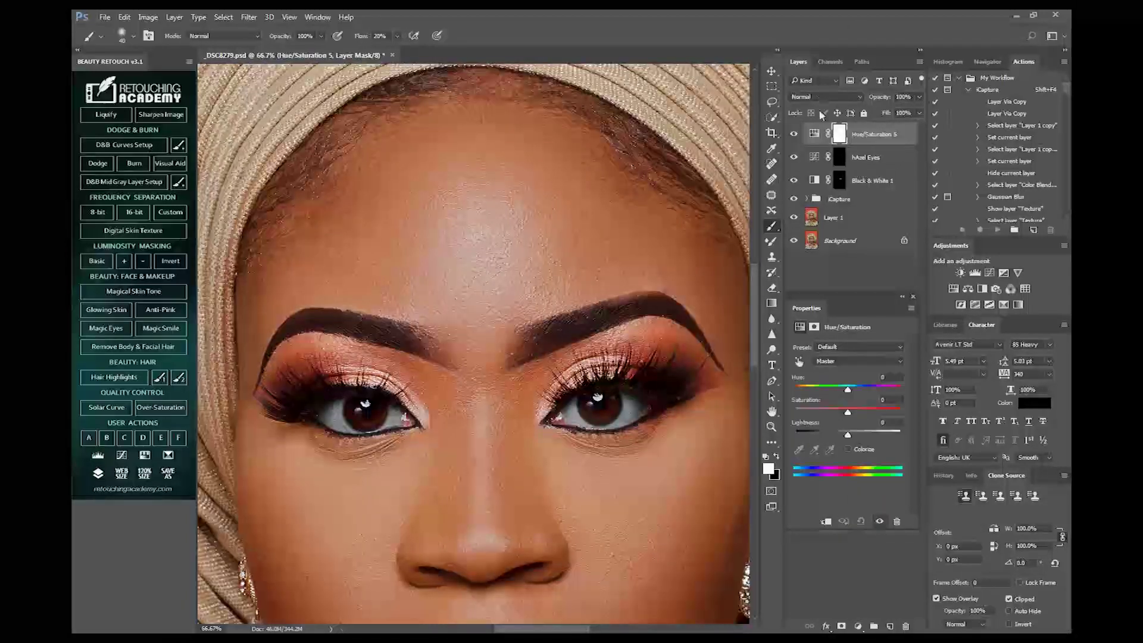
left_click_drag(842, 132, 863, 150)
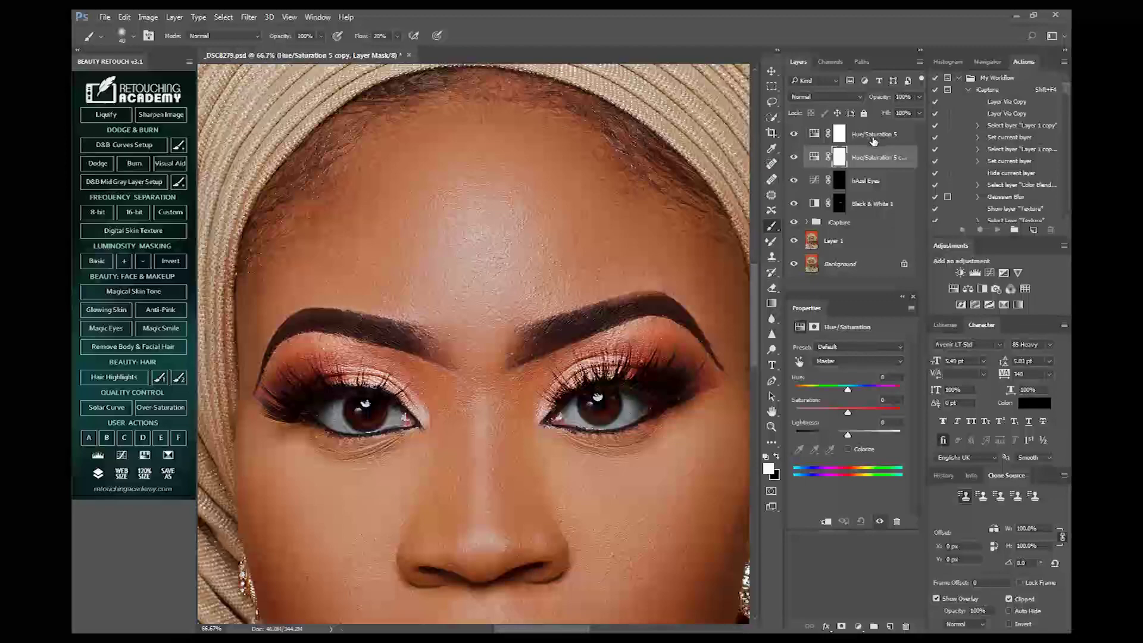
key("Delete")
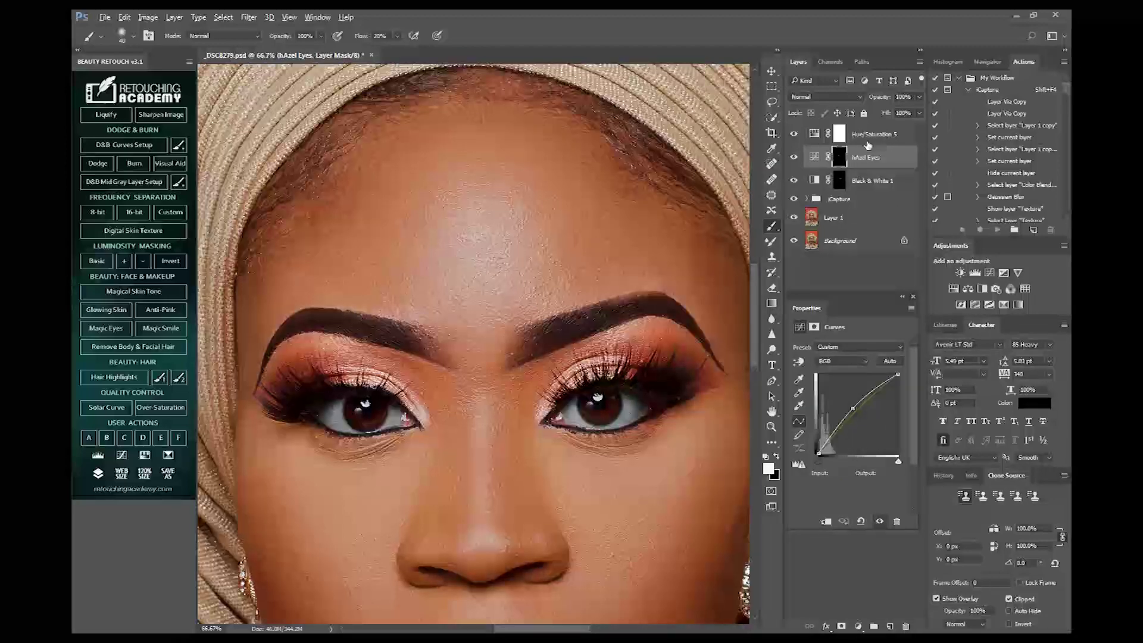
left_click(870, 141)
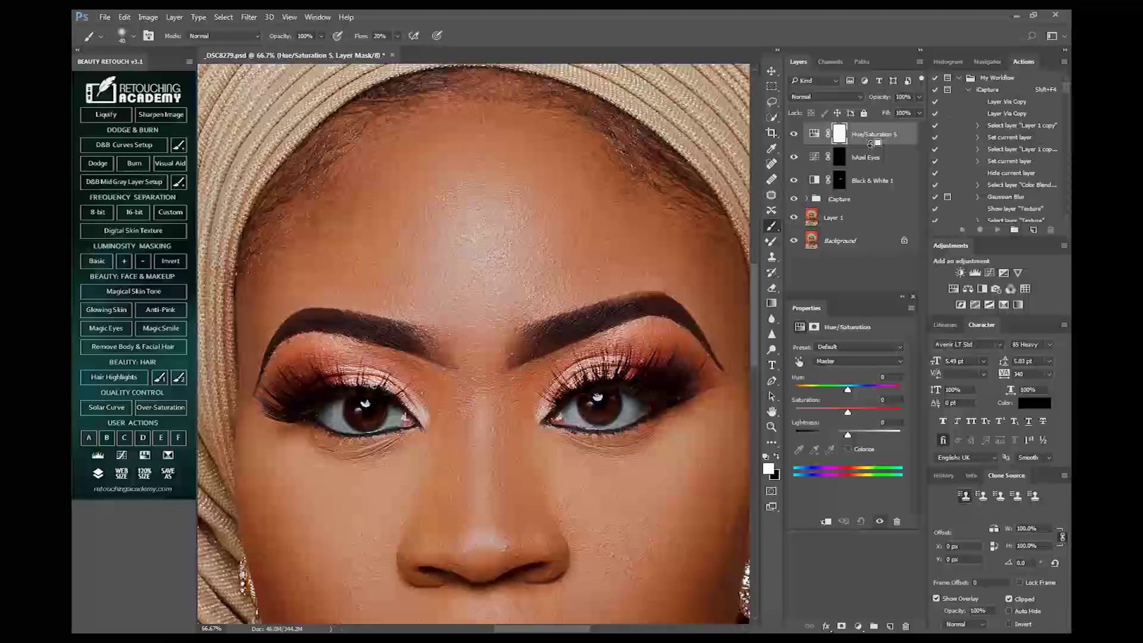
left_click(869, 145, "alt")
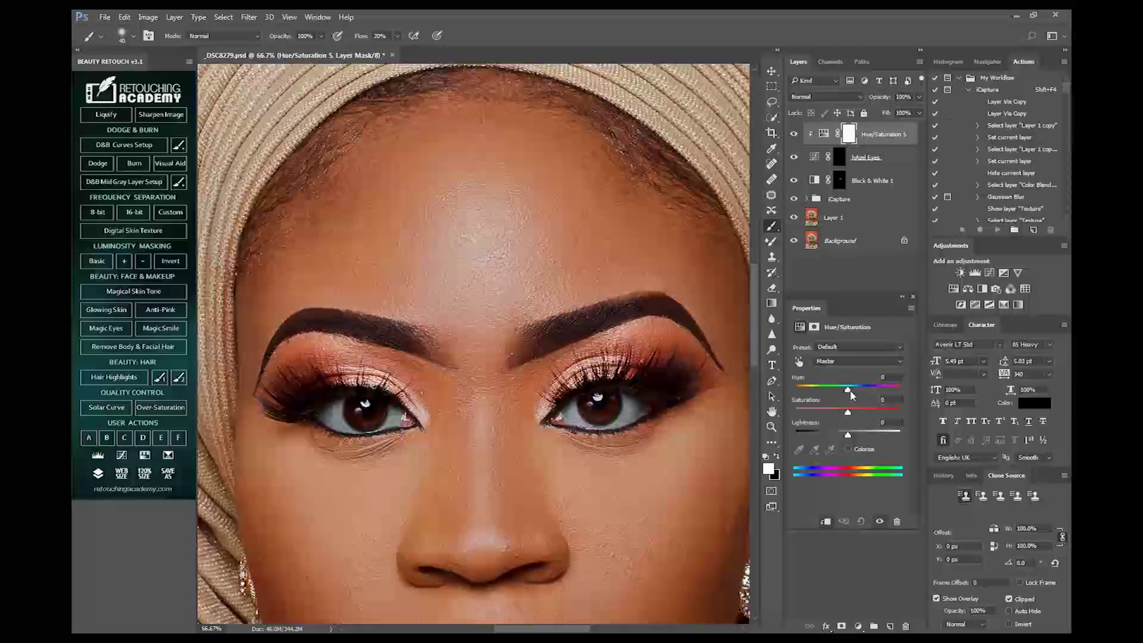
- Set the clipped Hue/Saturation layer's hue to +17, raise its saturation, and deselect the layer
mouse_move(848, 393)
left_mouse_down()
mouse_move(817, 412)
mouse_move(899, 394)
mouse_move(844, 403)
mouse_move(858, 405)
left_mouse_up()
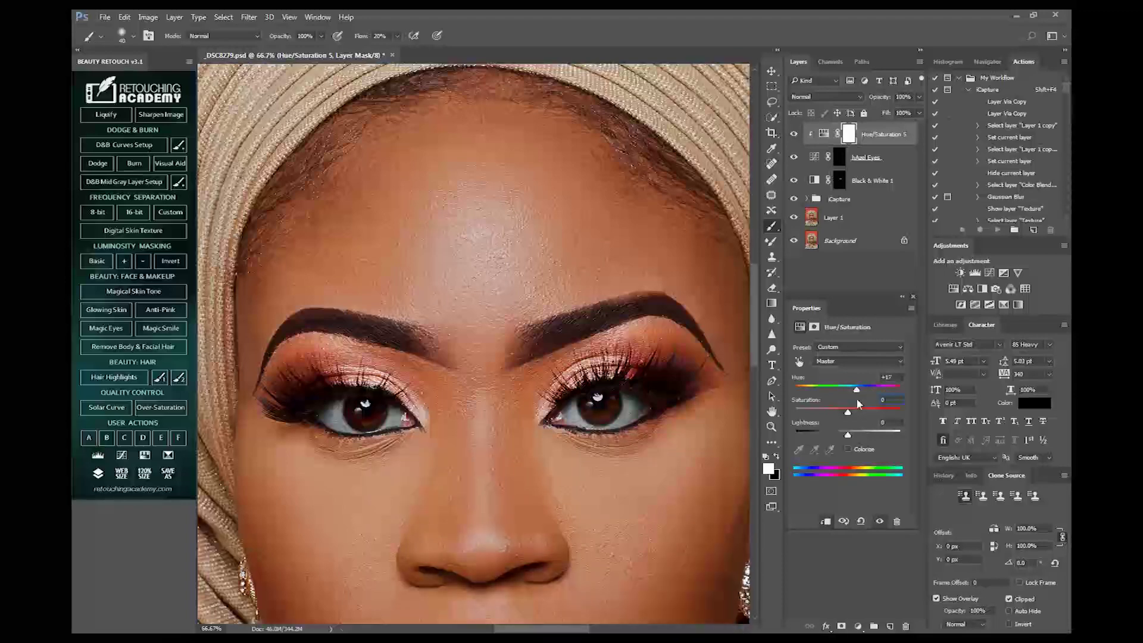
left_click_drag(859, 405, 865, 407)
left_click(869, 272)
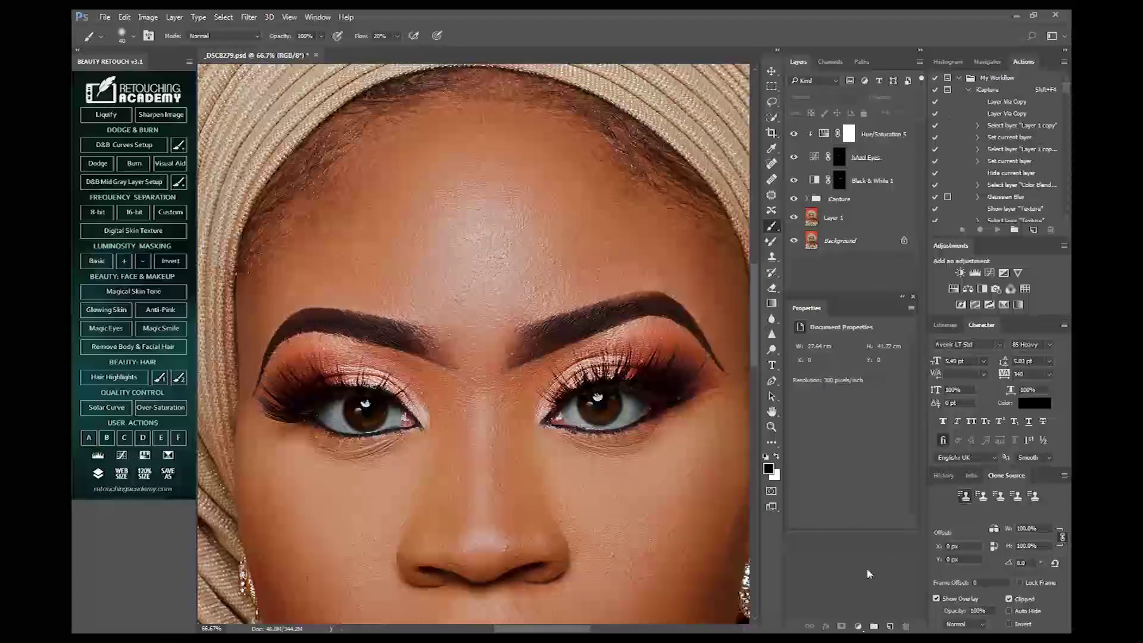
- Add a Curves adjustment layer at the top of the stack and raise its midtones to input 127, output 140
left_click(858, 626)
left_click(884, 437)
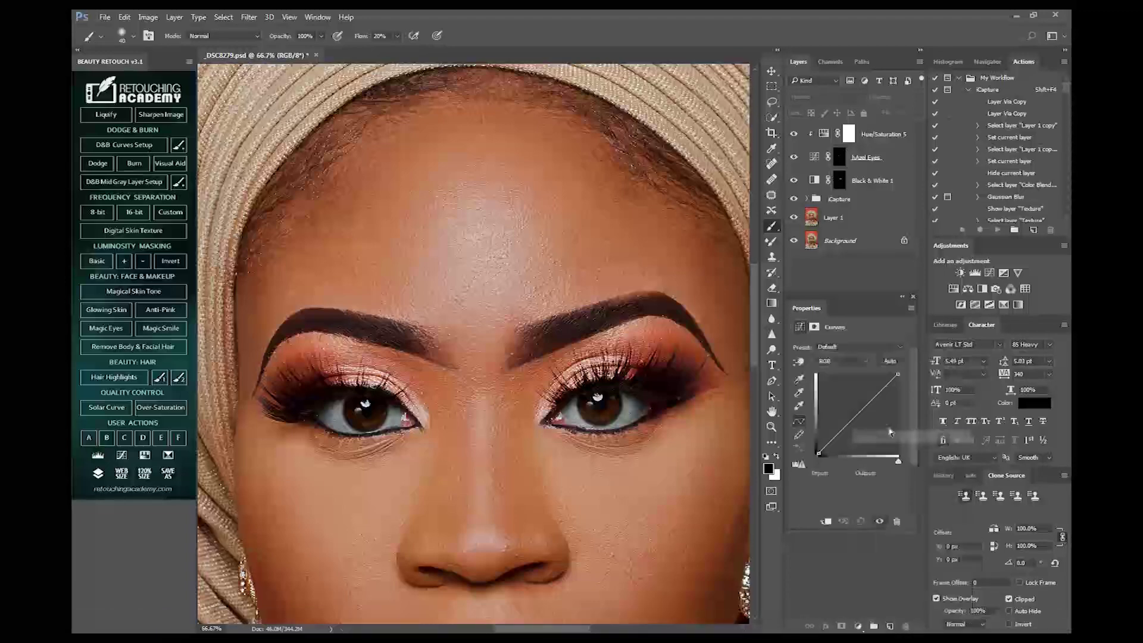
left_click_drag(858, 413, 858, 408)
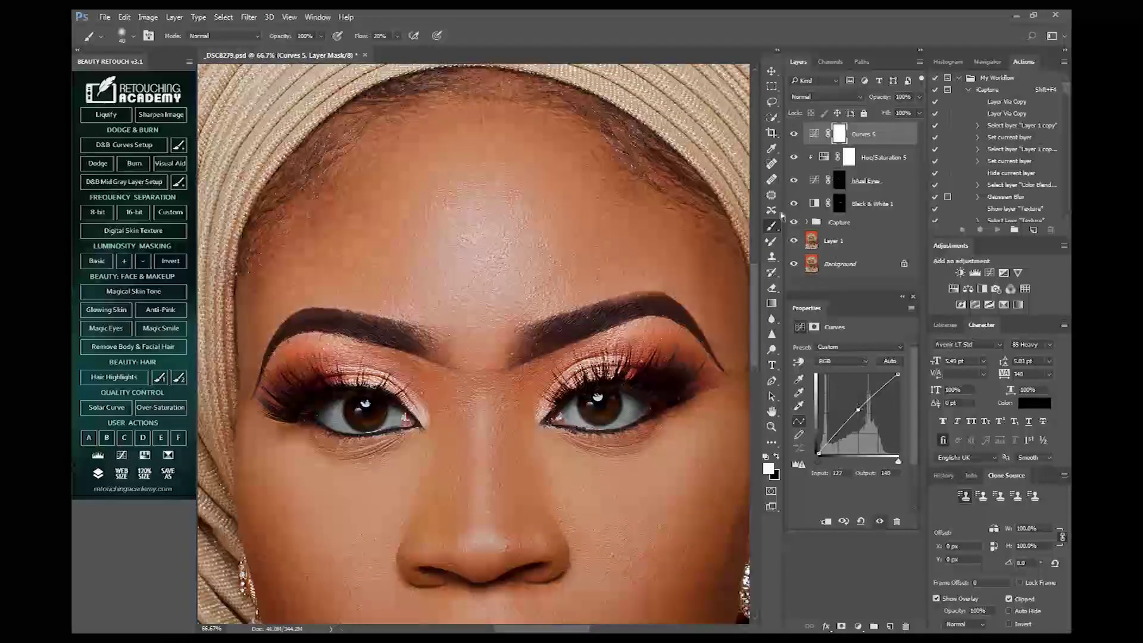
- Set the new Curves layer's blend mode to Screen and invert its mask to black
left_click(826, 96)
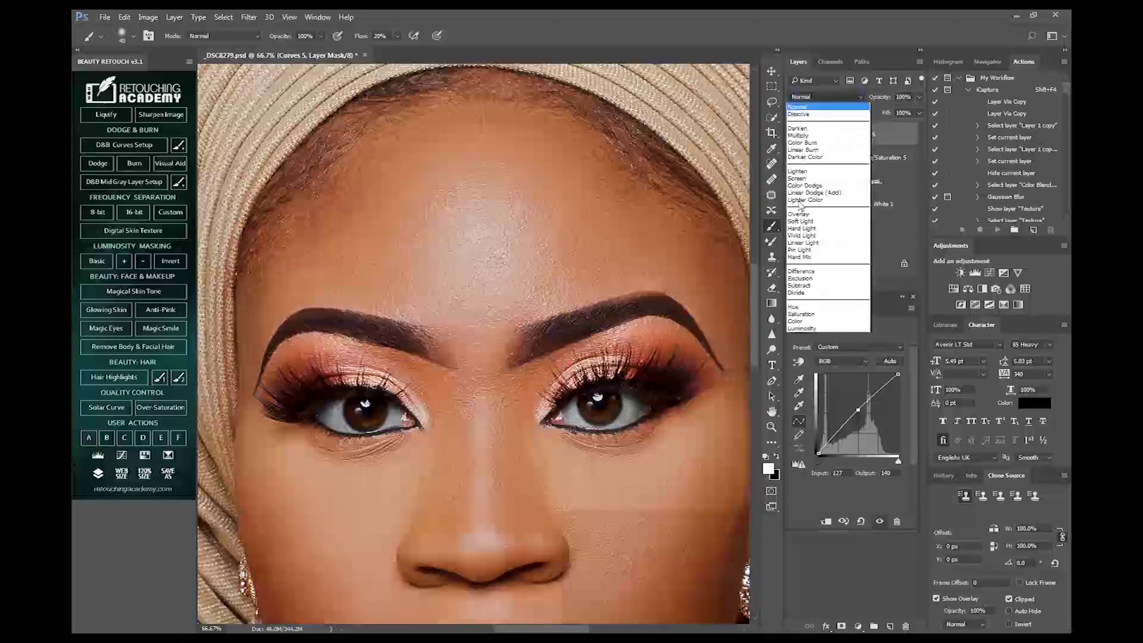
left_click(800, 178)
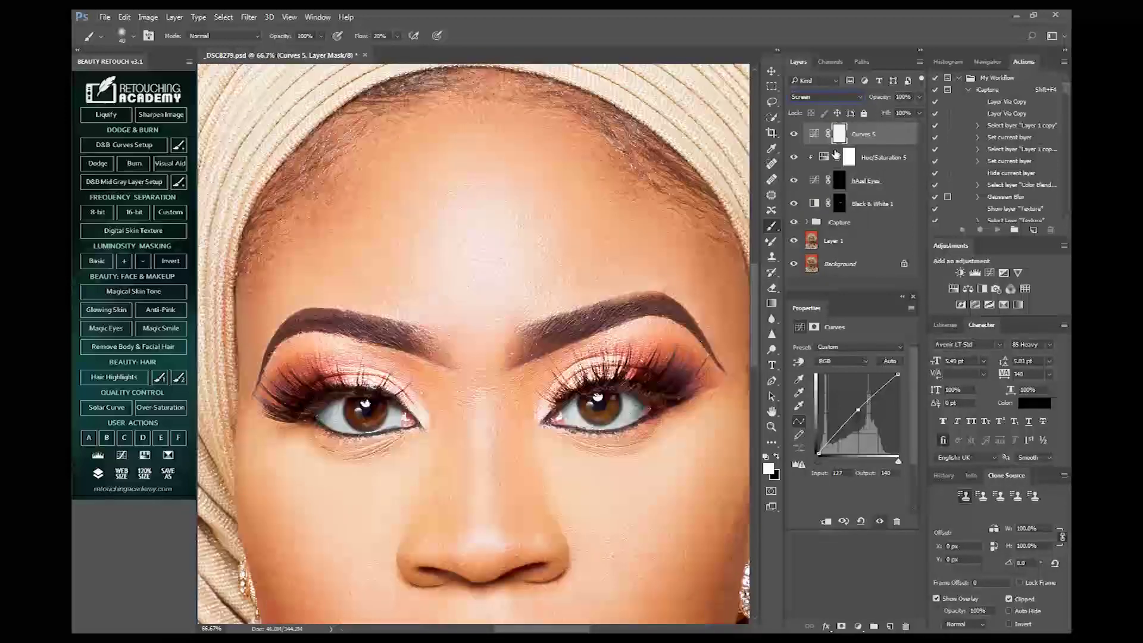
key("ctrl+i")
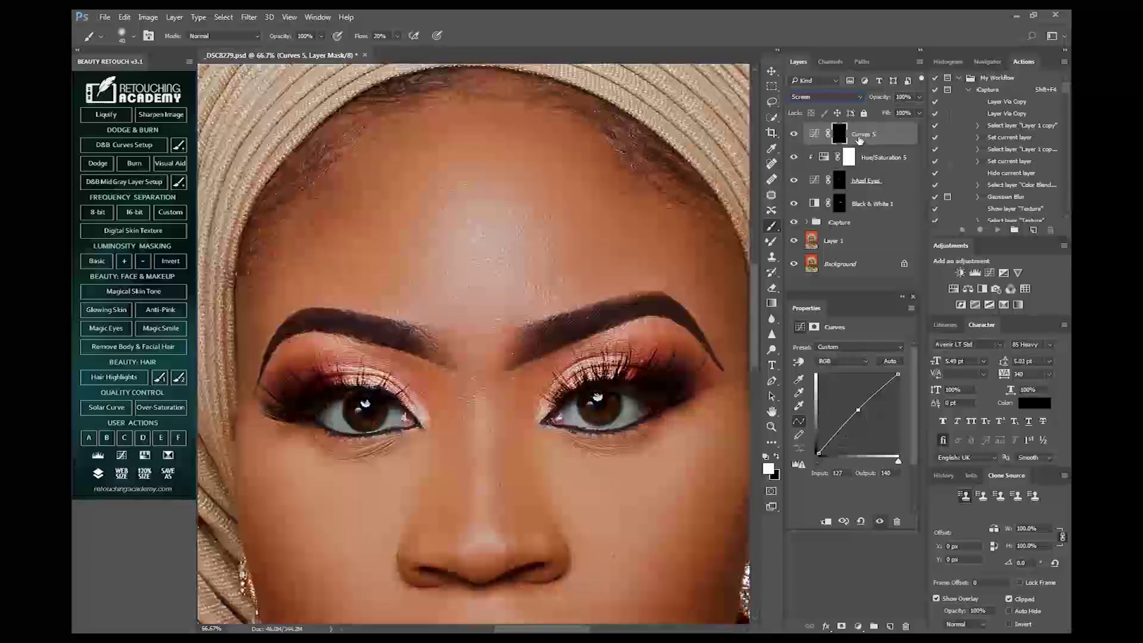
- Rename the Screen-mode Curves layer as "dodge"
double_click(860, 135)
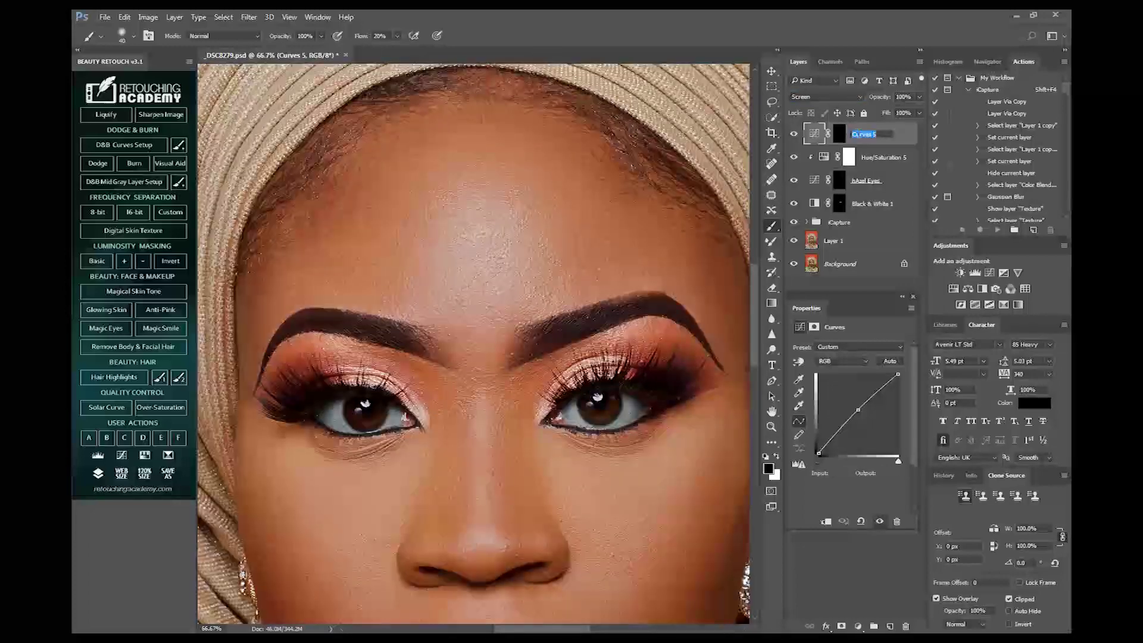
type("dodge")
key("Return")
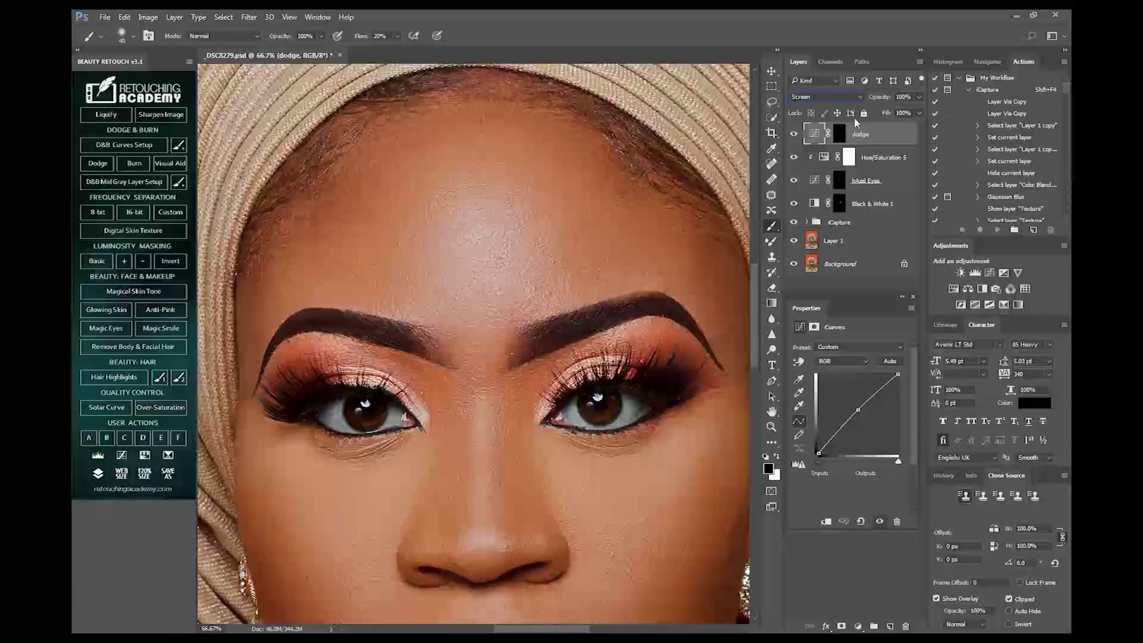
- Target the dodge layer's mask with white as the painting colour and set the brush flow to 5%
left_click(842, 136)
key("x")
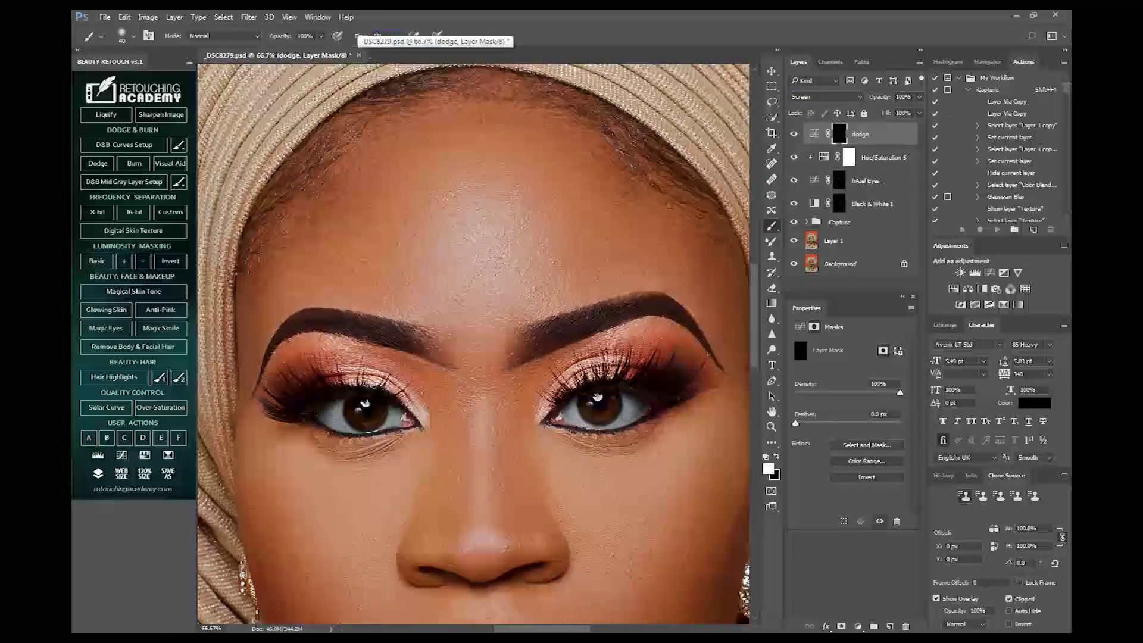
type("5")
key("Return")
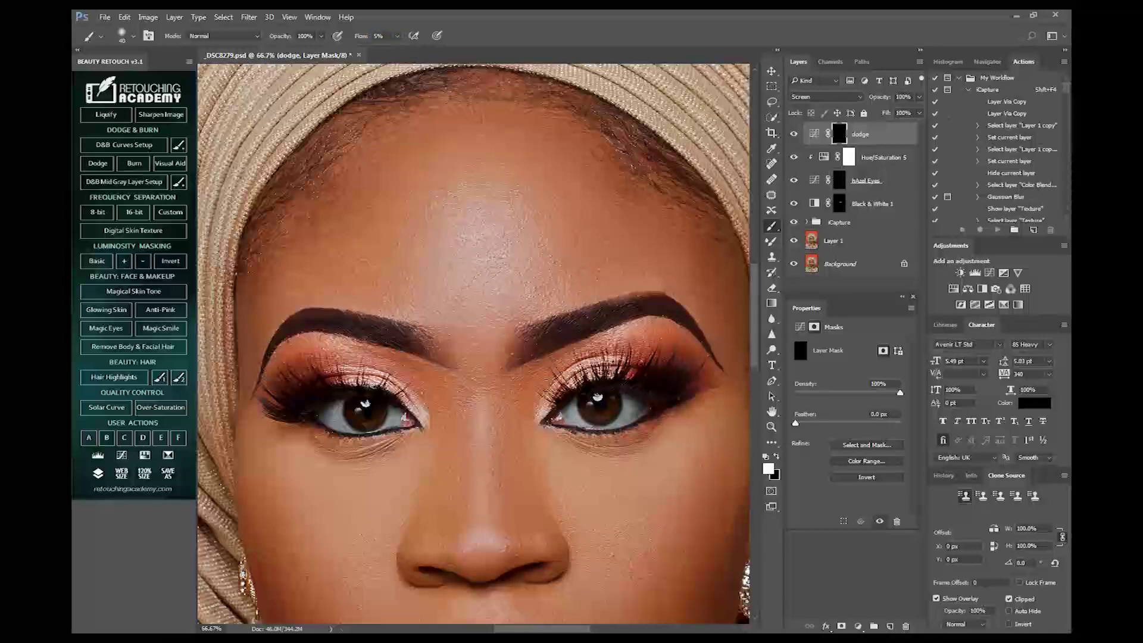
- Paint white on the dodge mask across the whites and irises of both eyes, adjusting the brush size to fit
key("bracketleft")
key("bracketright")
key("bracketleft")
key("bracketright")
key("bracketright")
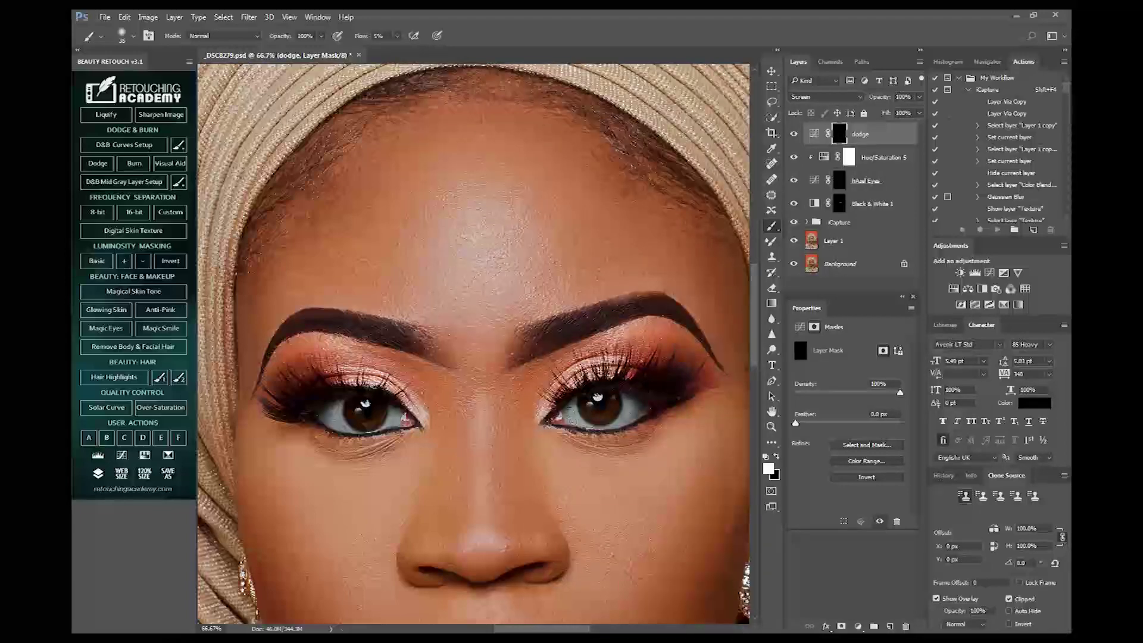
left_click_drag(573, 413, 632, 405)
key("bracketleft")
key("bracketleft")
key("bracketright")
key("bracketright")
mouse_move(335, 415)
left_mouse_down()
mouse_move(345, 430)
mouse_move(332, 423)
mouse_move(395, 420)
left_mouse_up()
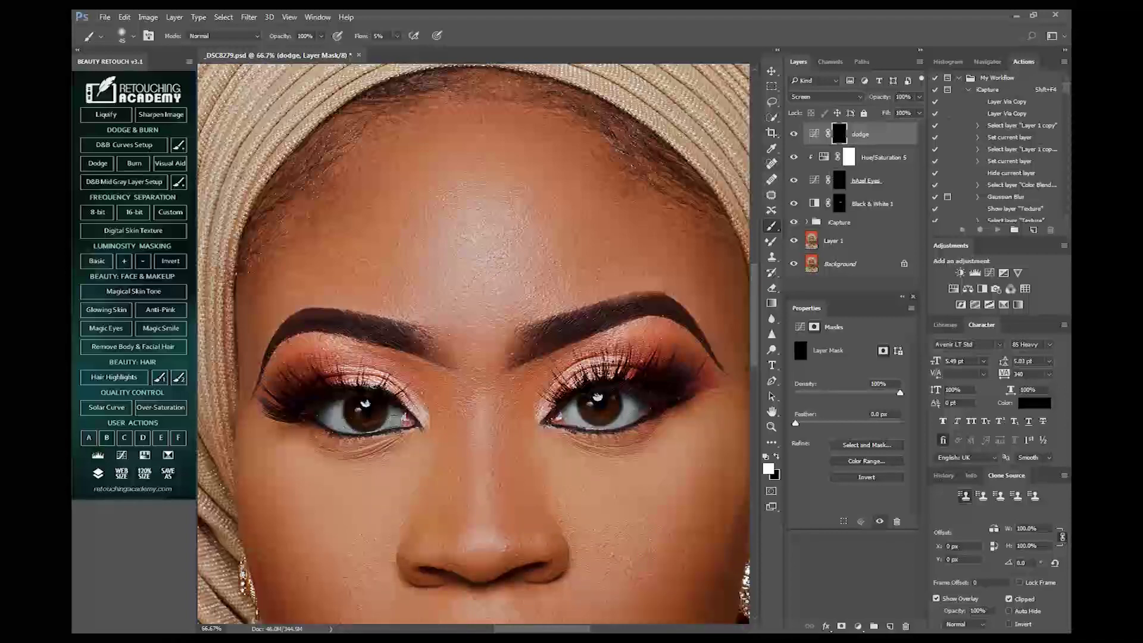
- Brighten both lower irises further on the dodge mask and compare the image with the layer hidden and shown
key("bracketleft")
key("bracketleft")
key("bracketright")
key("bracketright")
key("bracketright")
key("bracketright")
left_click_drag(355, 410, 377, 420)
left_click_drag(591, 413, 613, 411)
left_click(795, 134)
left_click(795, 134)
left_click(795, 134)
left_click(794, 134)
left_click(794, 134)
left_click(795, 134)
- Paint white on the dodge mask at the inner corners of both eyes with a smaller brush, then enlarge the brush again
key("bracketleft")
mouse_move(552, 393)
left_mouse_down()
mouse_move(586, 370)
mouse_move(555, 424)
left_mouse_up()
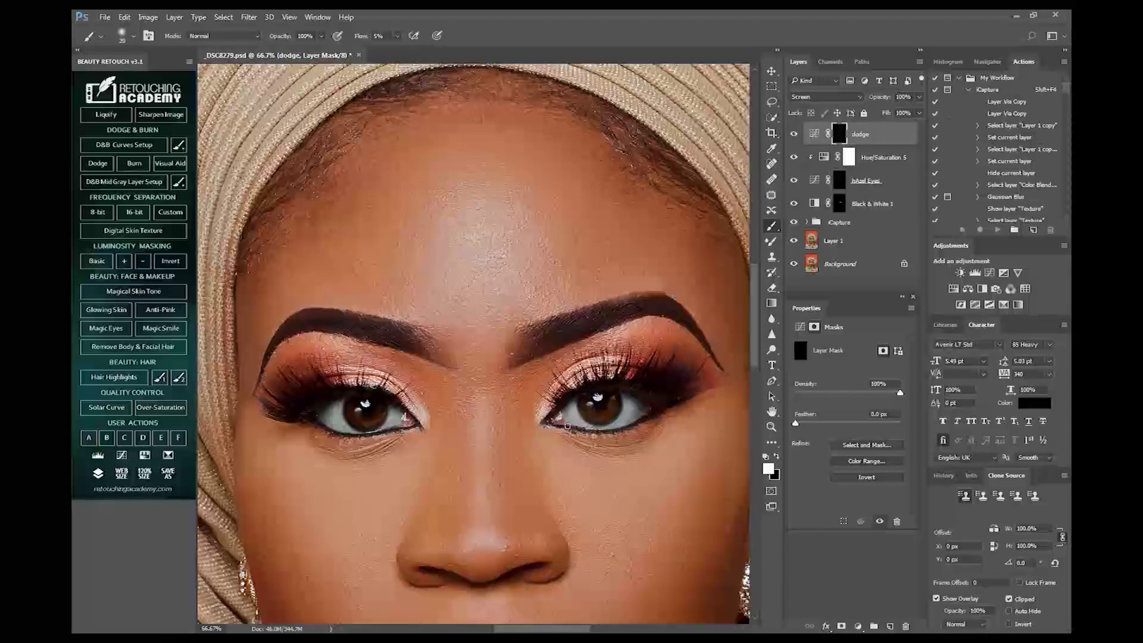
left_click_drag(408, 421, 409, 427)
key("bracketright")
key("bracketright")
key("bracketright")
key("bracketright")
key("bracketright")
key("bracketright")
key("bracketright")
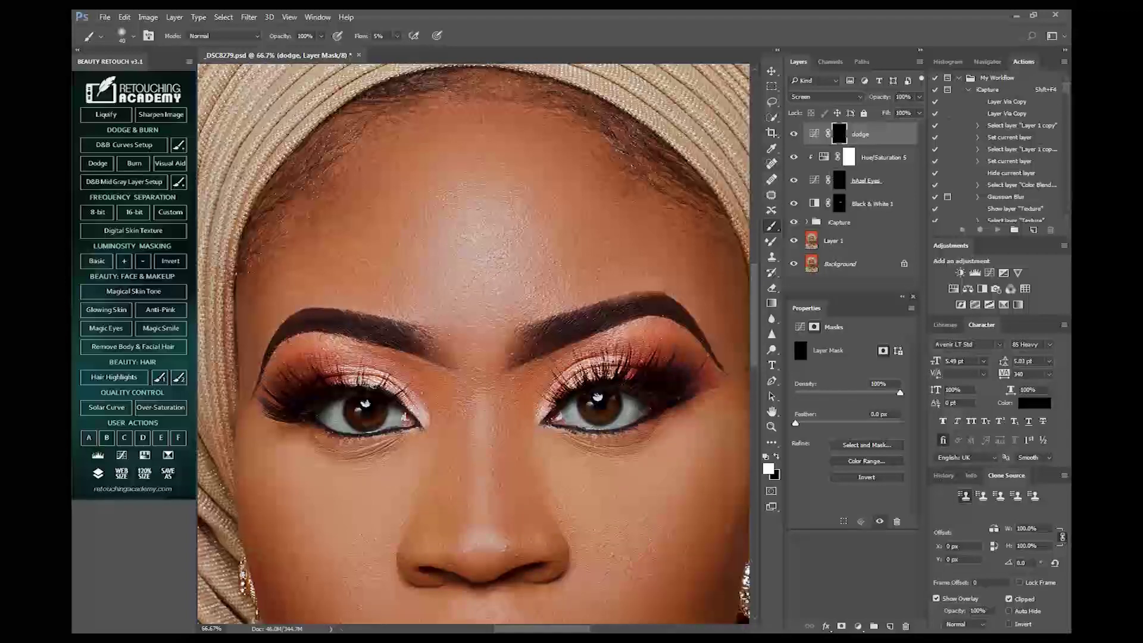
key("p")
key("b")
- Compare the eyes with the dodge layer hidden and shown to examine the brightening
left_click(794, 134)
left_click(794, 134)
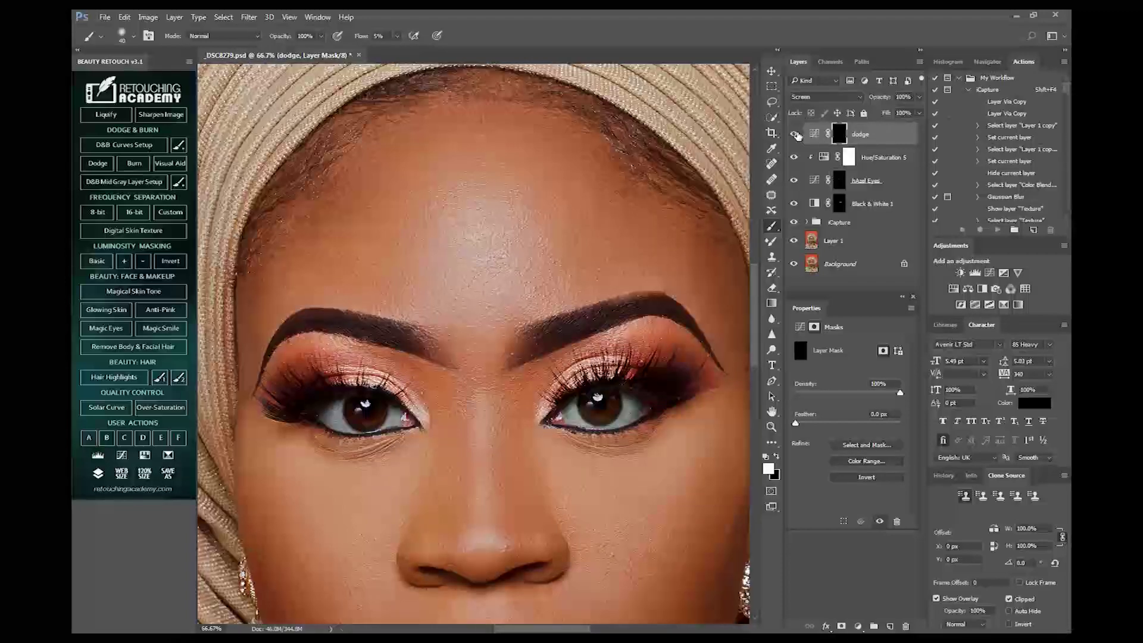
left_click(794, 134)
left_click(796, 135)
left_click(795, 135)
left_click(796, 134)
left_click(795, 135)
left_click(793, 134)
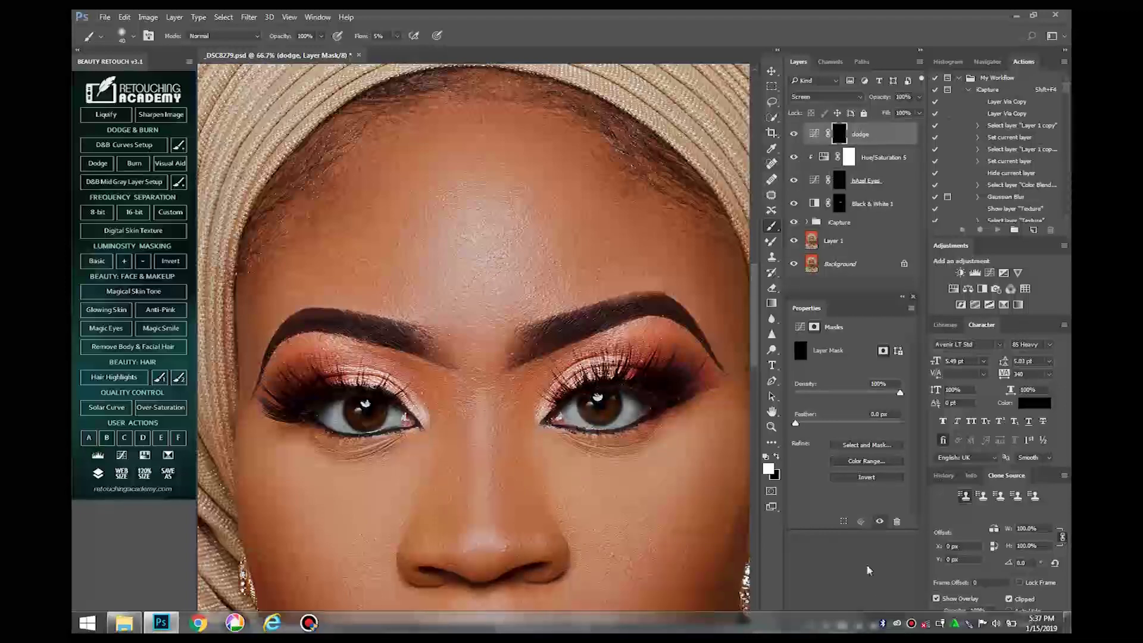
- Add another Curves adjustment layer above the dodge layer and lower its midtones to input 135, output 117
left_click(858, 627)
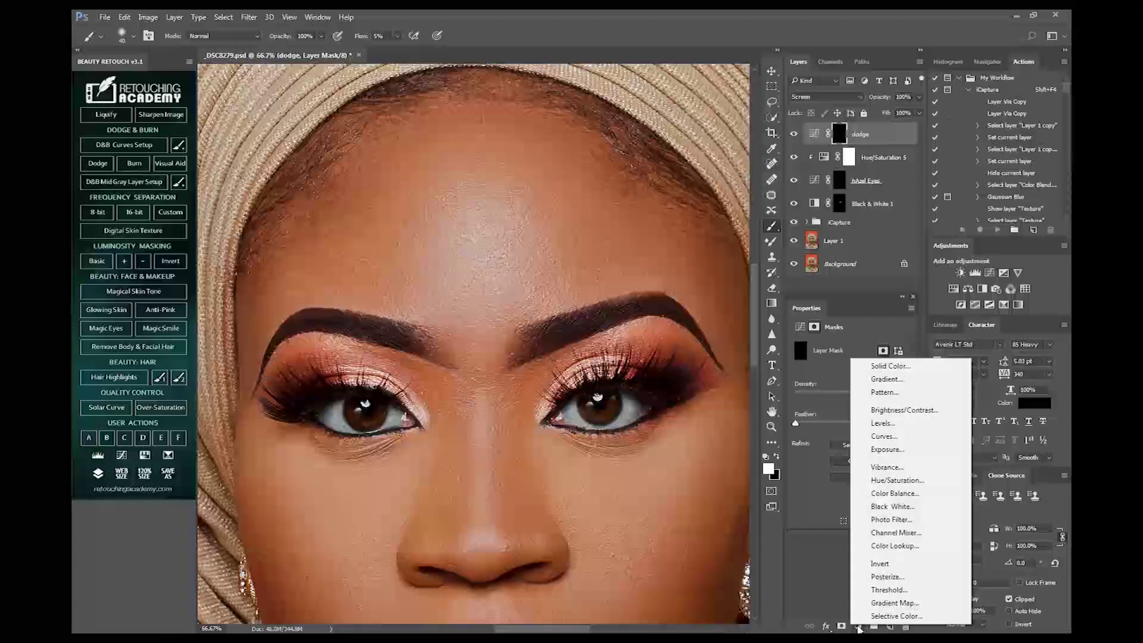
left_click(884, 437)
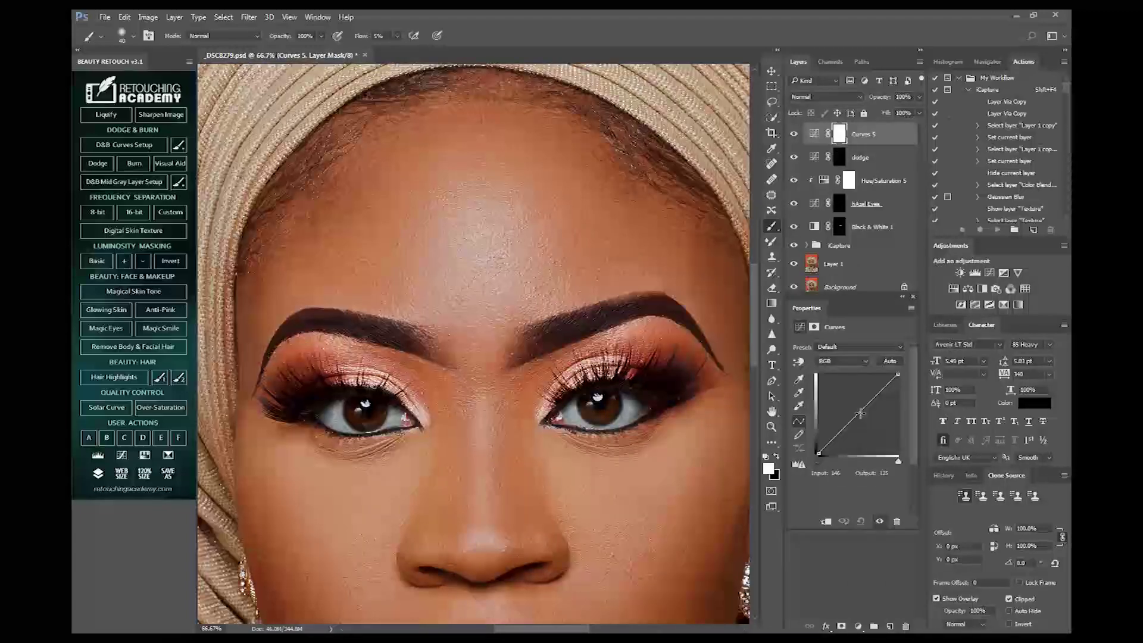
left_click(860, 413)
left_click_drag(860, 413, 860, 416)
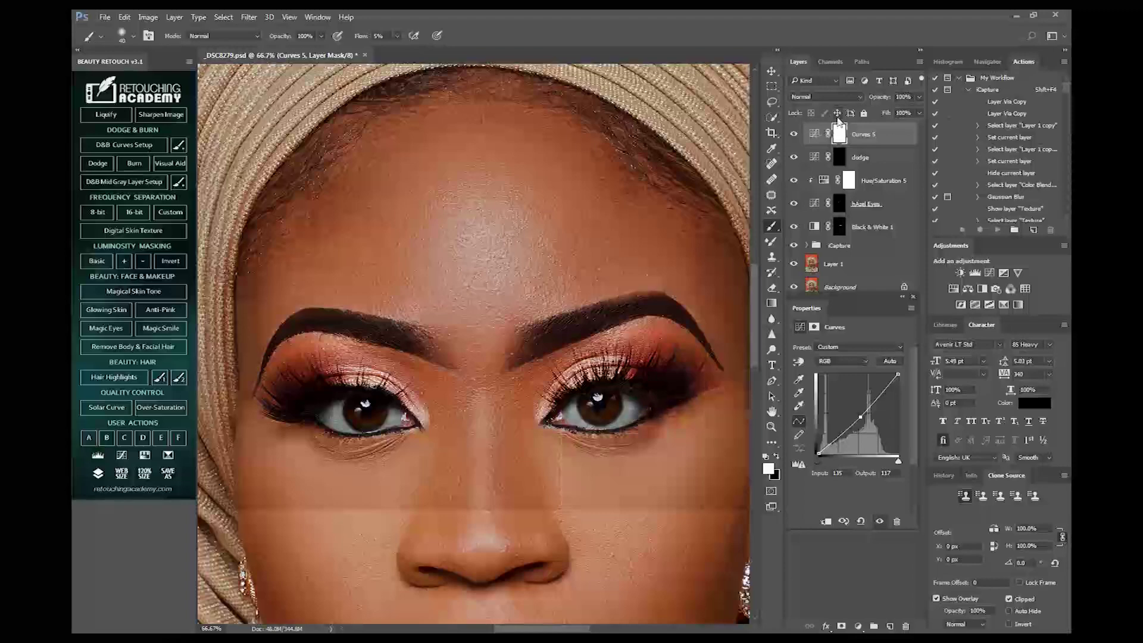
- Set the darkening Curves layer to Multiply, invert its mask to black, and reduce the brush size slightly
left_click(826, 96)
left_click(799, 135)
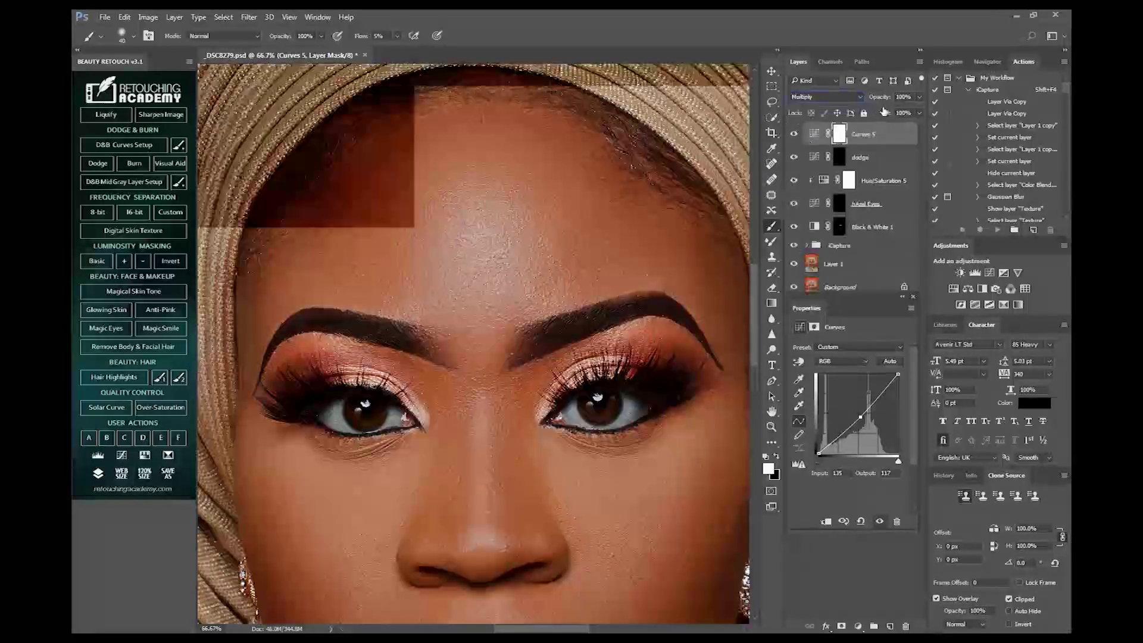
left_click(839, 136)
key("ctrl+i")
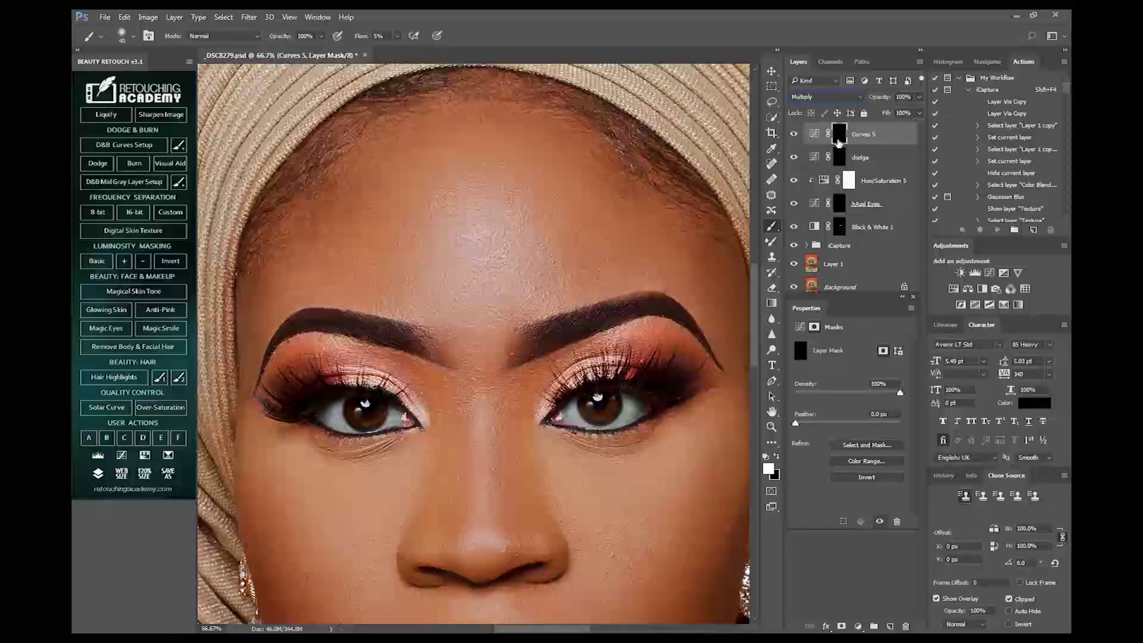
key("bracketleft")
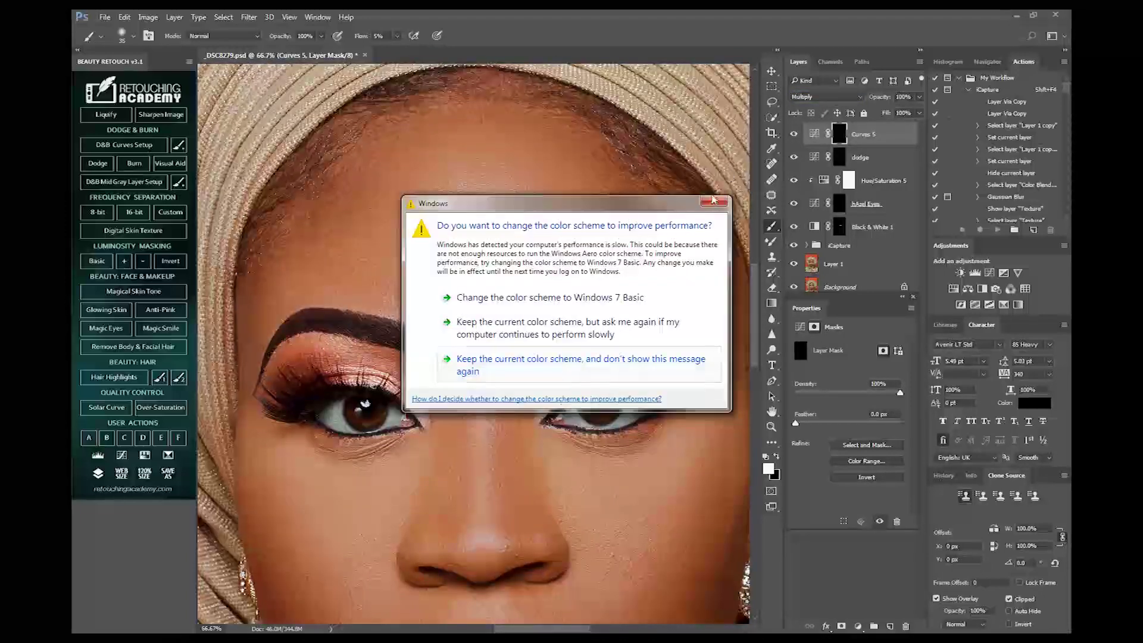
- Dismiss the colour scheme prompt and paint white on the darkening mask over the second eye's outer corner and lower lash line
left_click(715, 203)
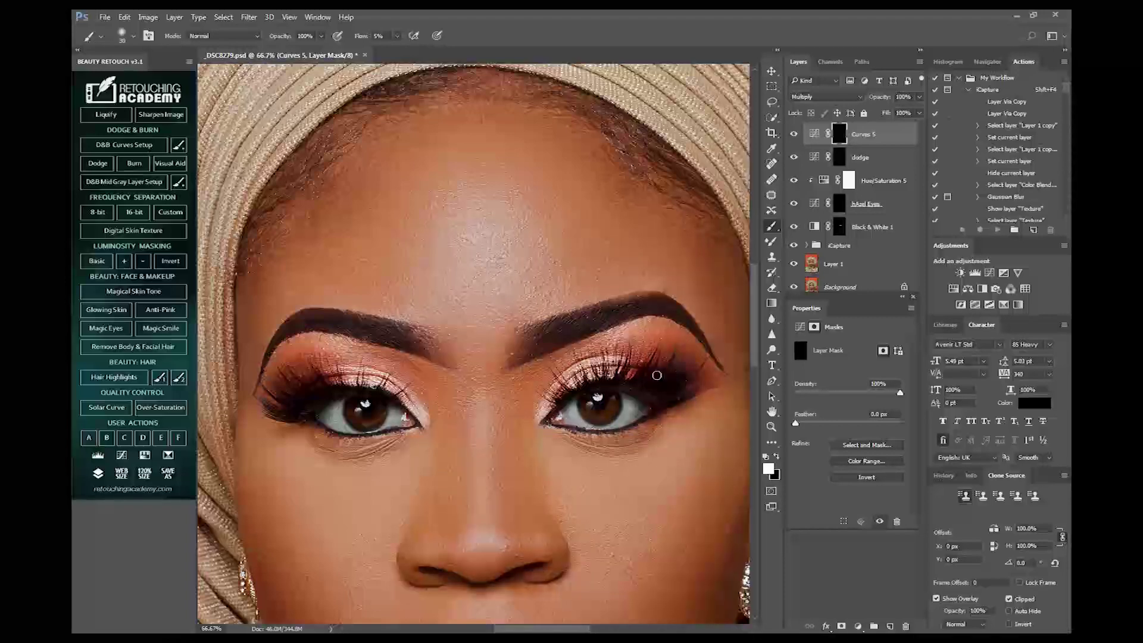
key("bracketright")
mouse_move(680, 375)
left_mouse_down()
mouse_move(648, 369)
mouse_move(687, 373)
mouse_move(658, 397)
left_mouse_up()
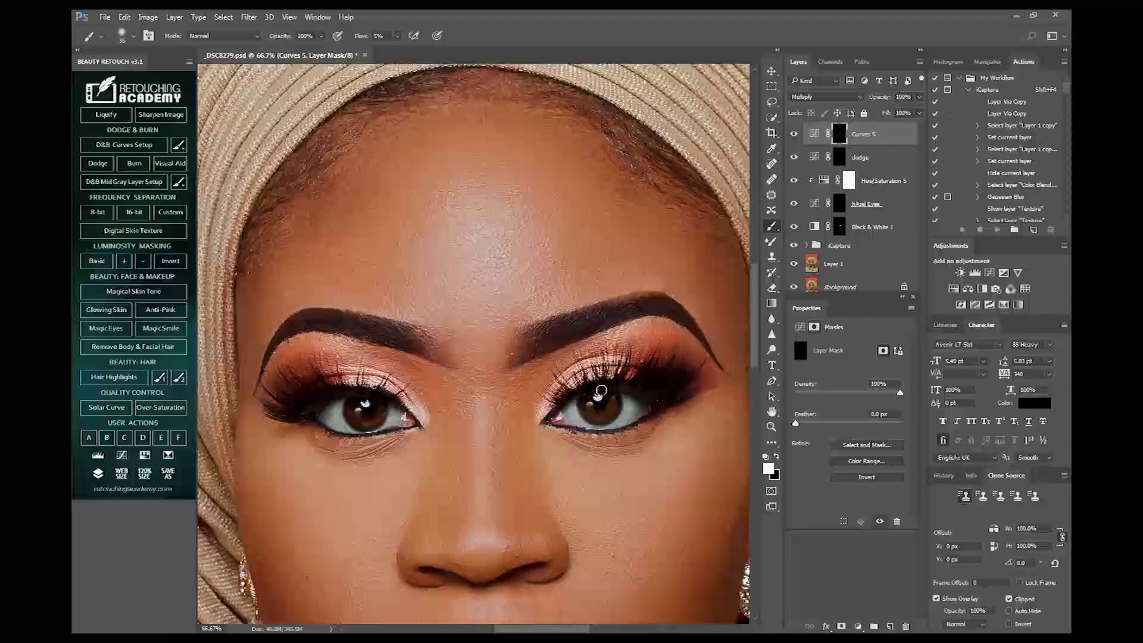
key("bracketleft")
key("bracketleft")
mouse_move(583, 429)
left_mouse_down()
mouse_move(640, 424)
mouse_move(686, 399)
left_mouse_up()
- Paint white on the darkening mask along the other eye's lashes and compare the eyes with the layer hidden and shown
key("bracketright")
key("bracketright")
key("bracketright")
mouse_move(270, 407)
left_mouse_down()
mouse_move(304, 412)
mouse_move(289, 390)
mouse_move(332, 393)
mouse_move(302, 415)
mouse_move(346, 393)
mouse_move(390, 395)
left_mouse_up()
key("bracketleft")
key("bracketleft")
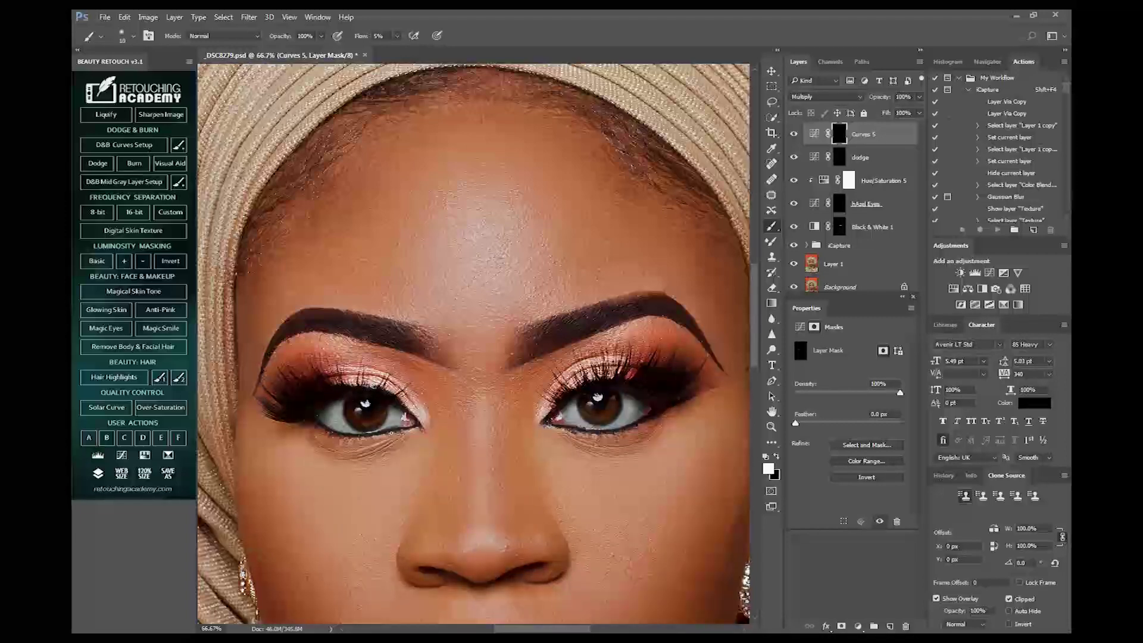
left_click(793, 133)
left_click(793, 134)
- Adjust the brush to a larger size and paint white on the darkening mask over the eyebrows
key("bracketright")
key("bracketright")
key("bracketright")
key("bracketright")
key("bracketright")
key("bracketleft")
key("bracketleft")
key("bracketleft")
key("bracketright")
key("bracketright")
key("bracketright")
key("bracketright")
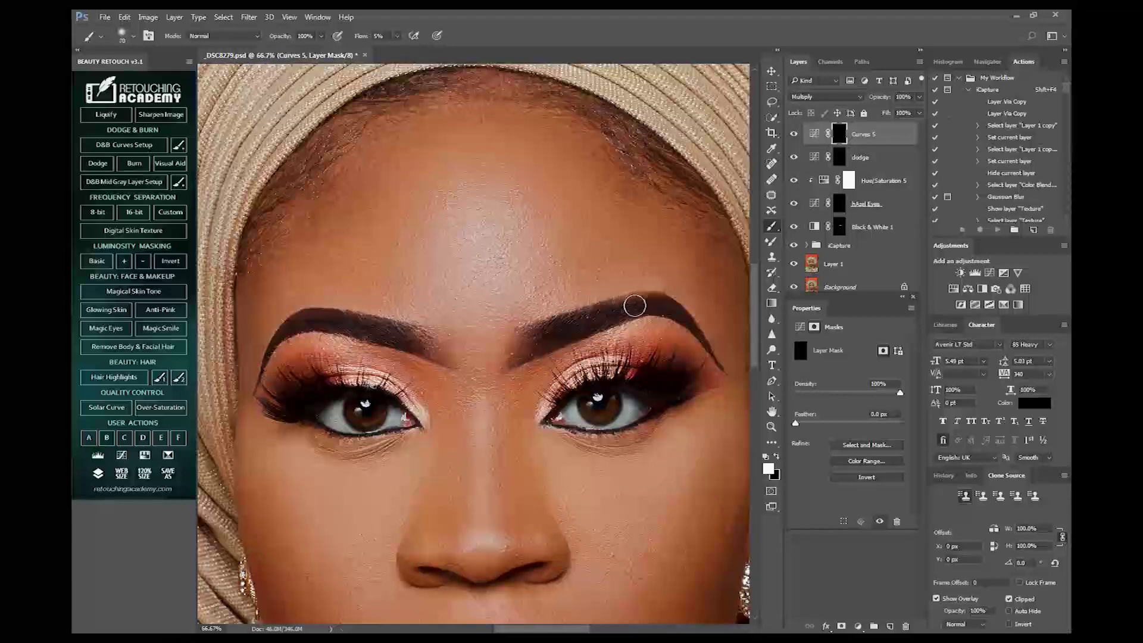
left_click_drag(412, 345, 334, 321)
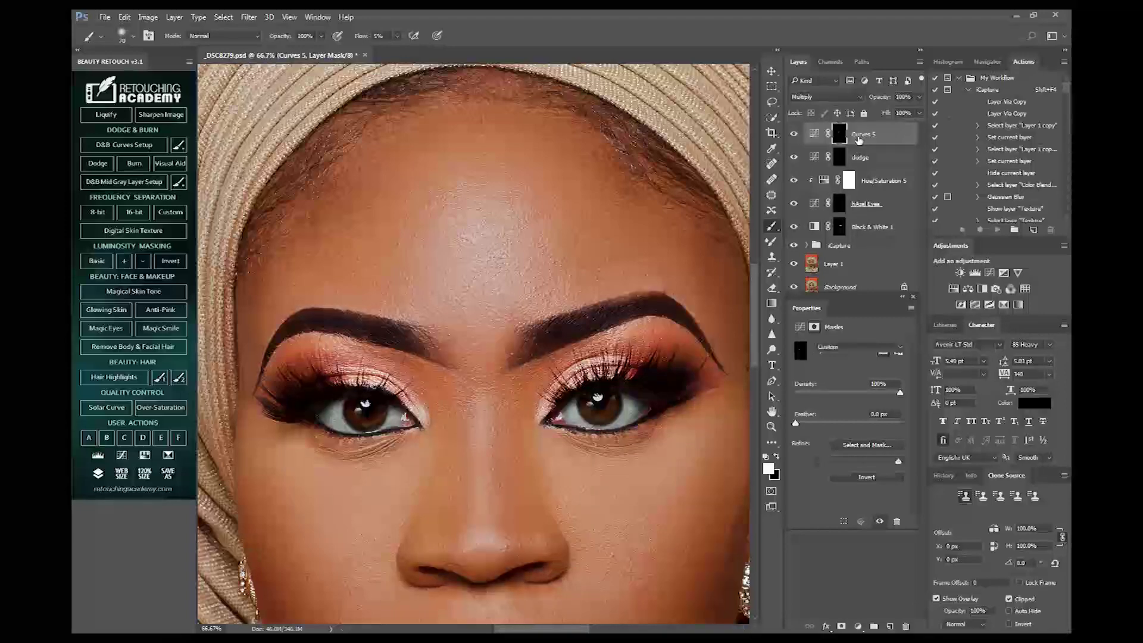
- Rename the darkening Curves layer Burn and paint its mask over the shadowed upper lids of both eyes
double_click(858, 134)
type("Burn")
key("Return")
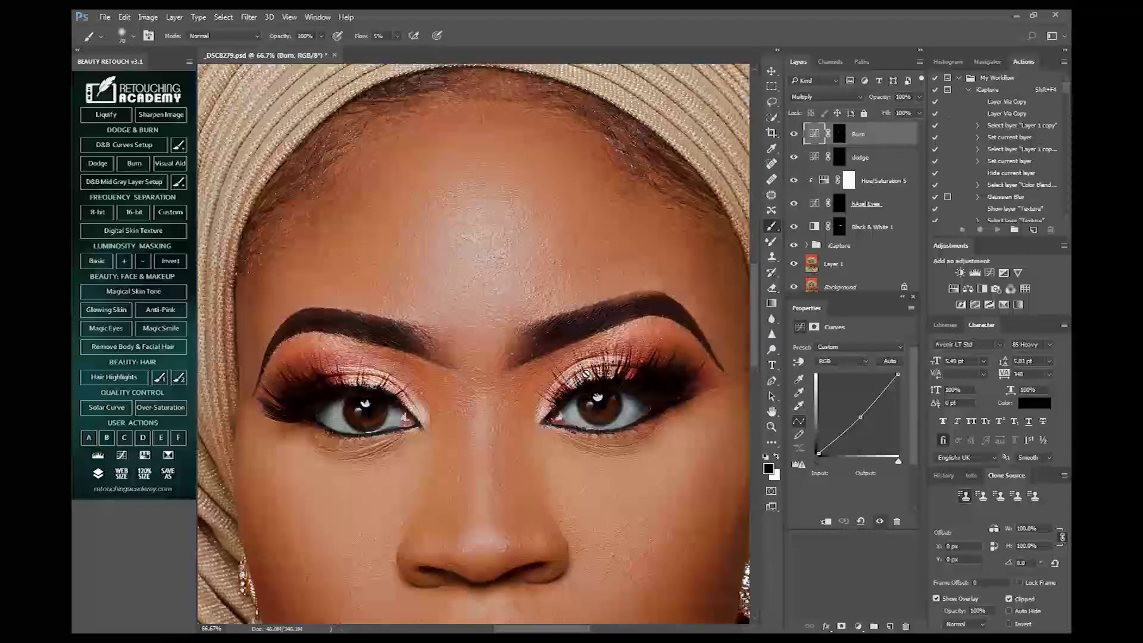
left_click_drag(654, 361, 618, 370)
mouse_move(279, 364)
left_mouse_down()
mouse_move(327, 370)
mouse_move(310, 364)
left_mouse_up()
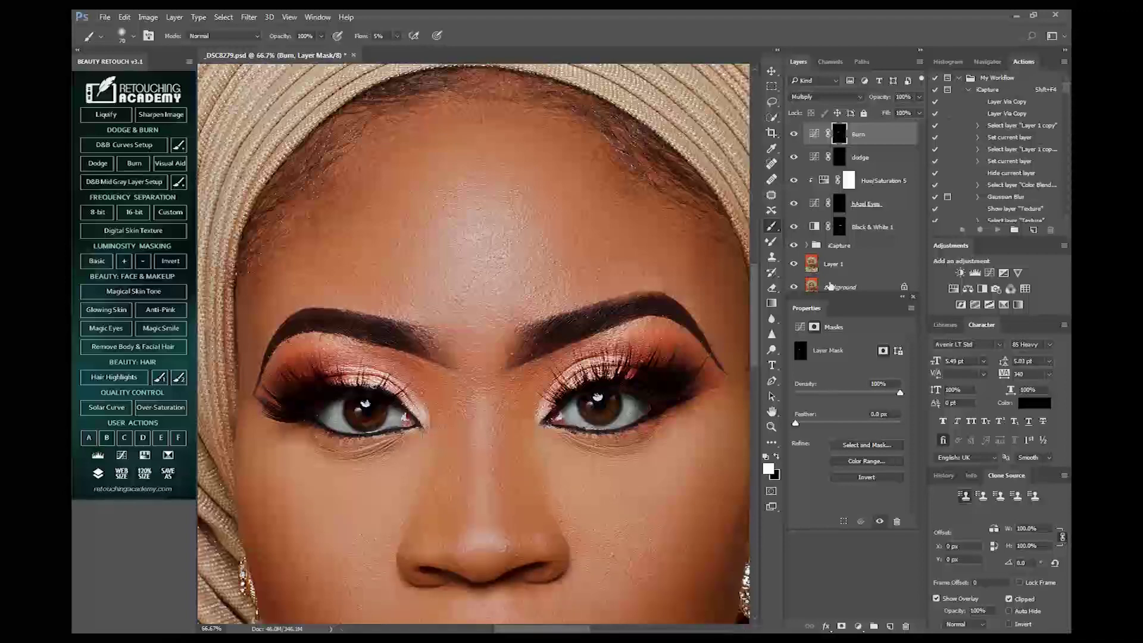
- Group all the layers from Burn down to Black & White 1 and expand the group
left_click(870, 232, "shift")
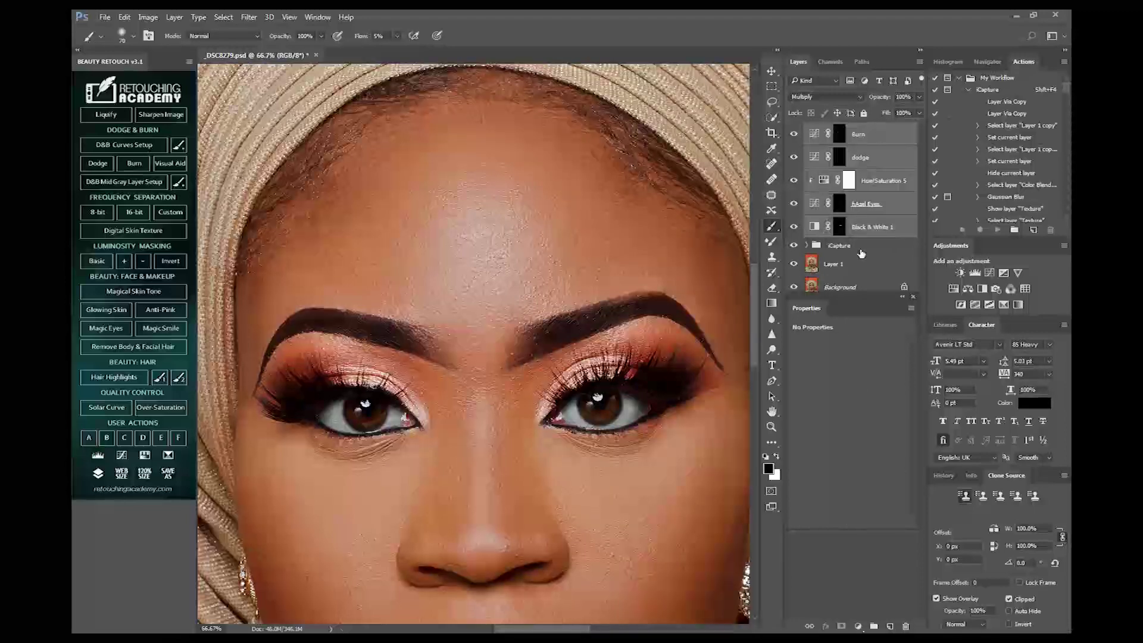
key("ctrl+g")
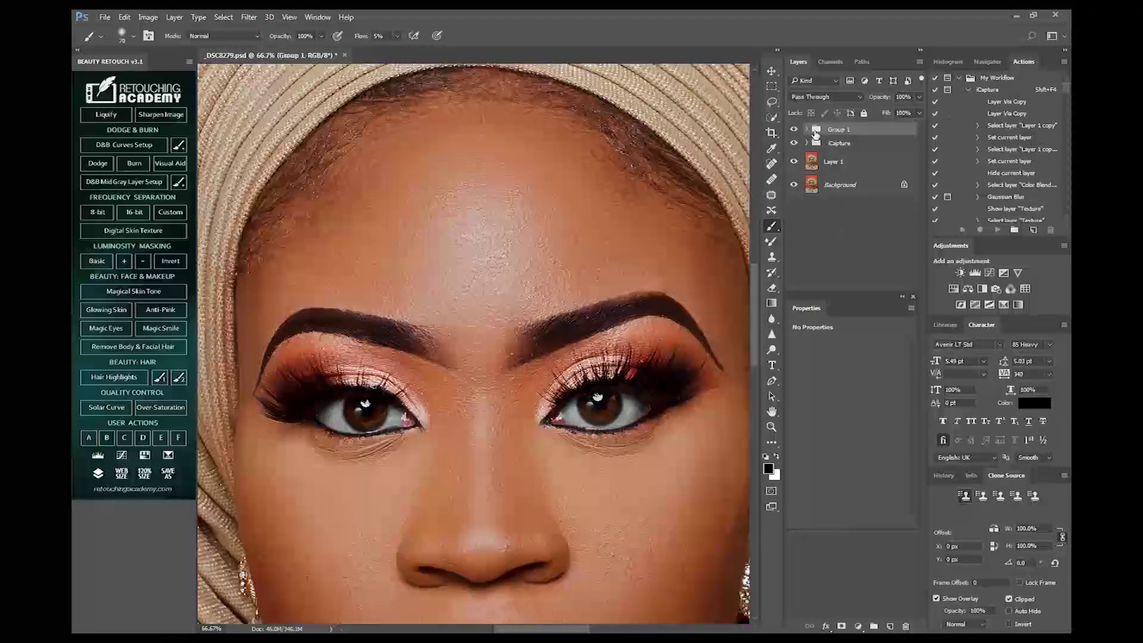
left_click(809, 131)
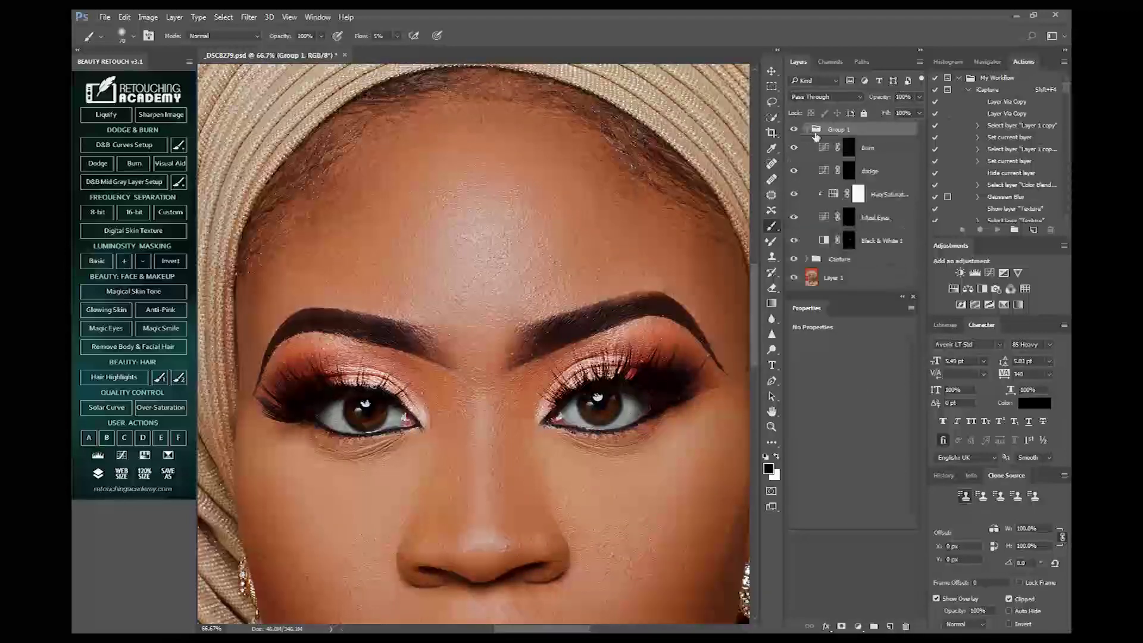
- Add a new empty layer above Burn inside the group and set its blend mode to Color
left_click(870, 149)
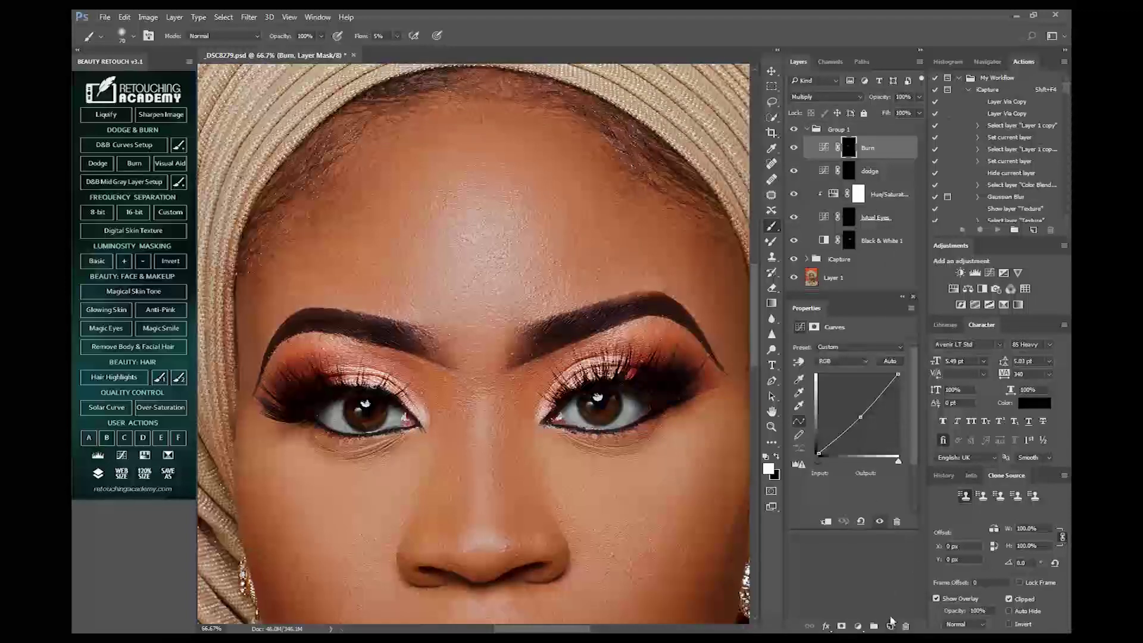
left_click(890, 625)
key("d")
left_click(812, 96)
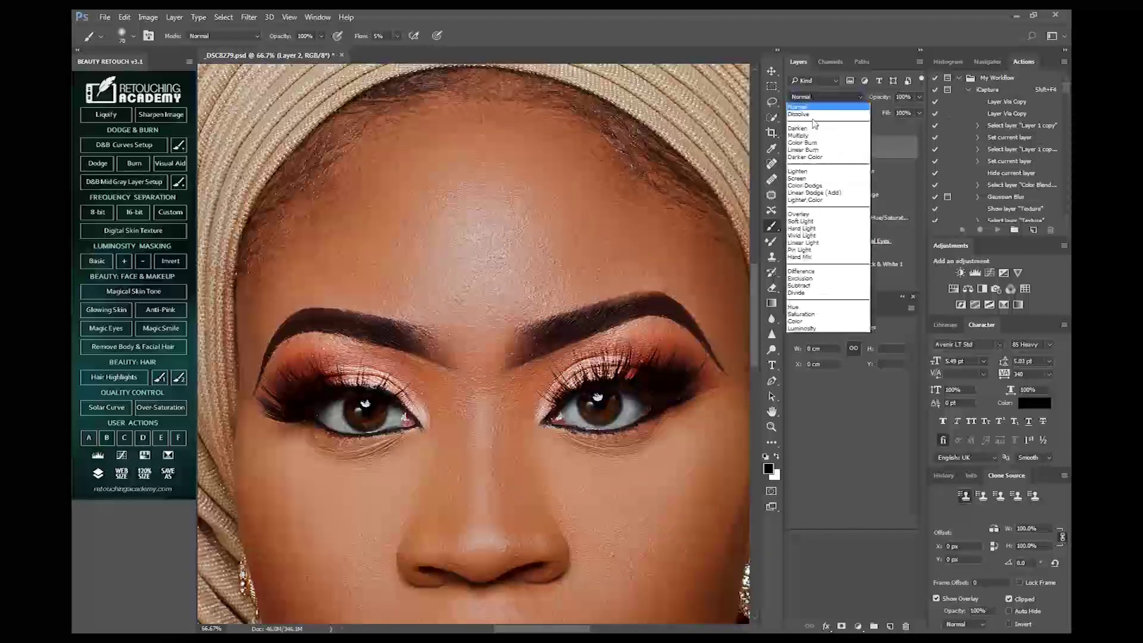
left_click(796, 322)
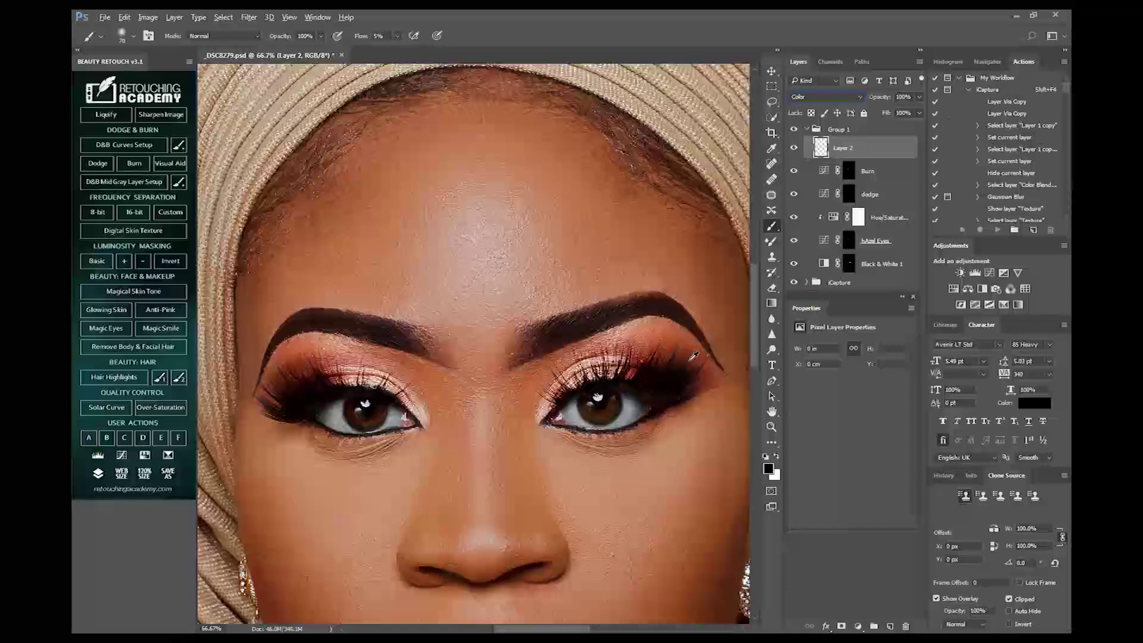
- Sample the reddish eyeshadow at the second eye's outer lid and shift the foreground colour to a brighter #963c27
left_click(668, 351, "alt")
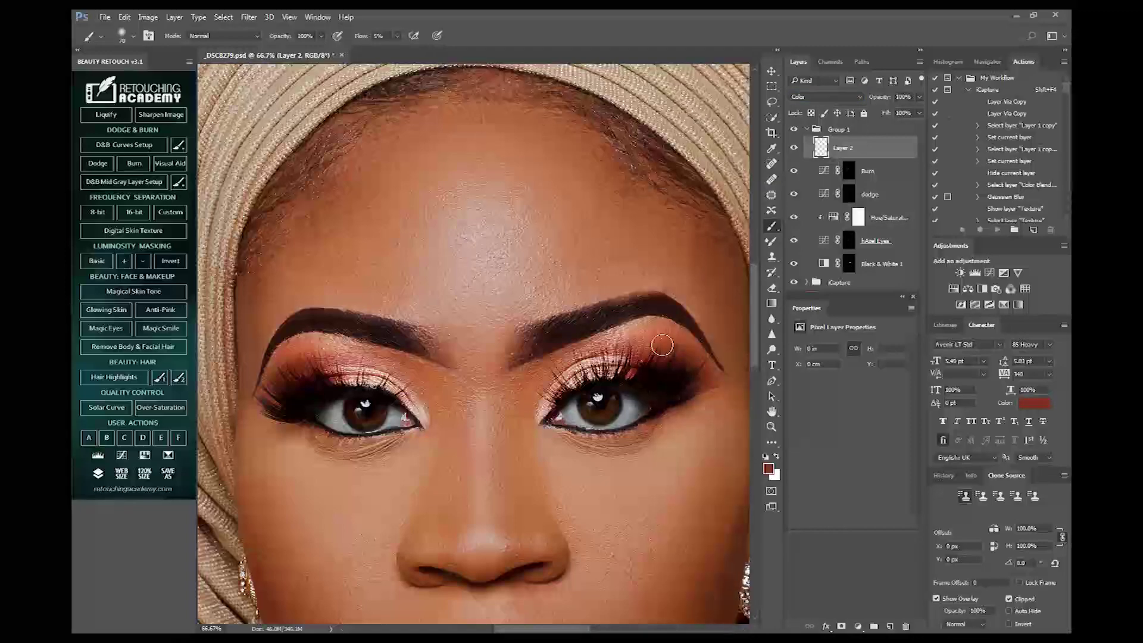
left_click(768, 469)
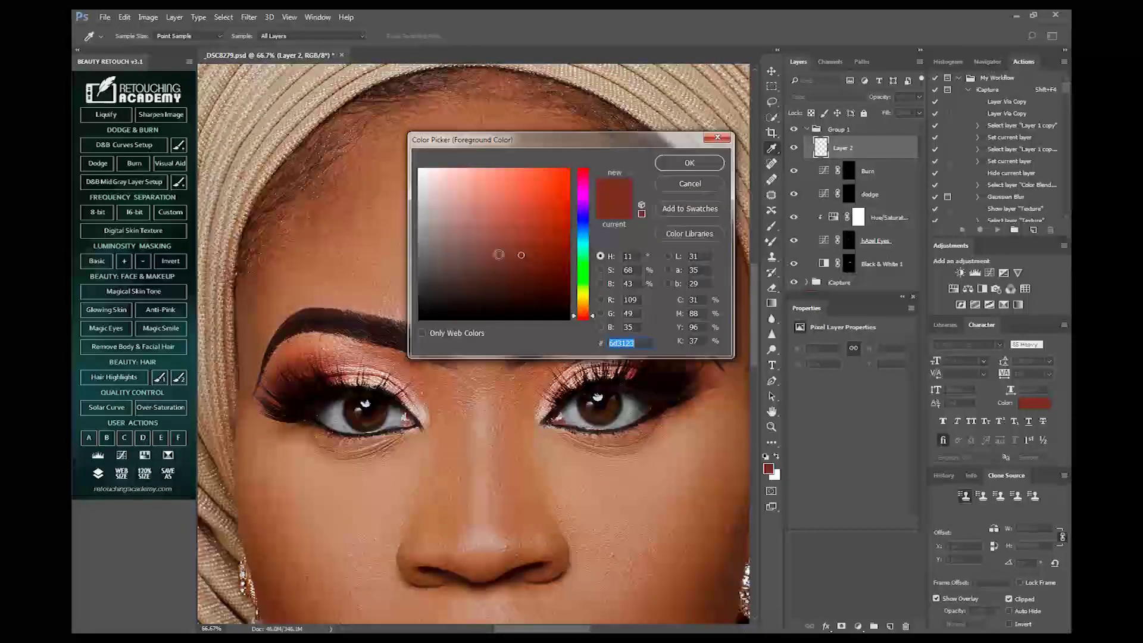
left_click_drag(519, 254, 530, 232)
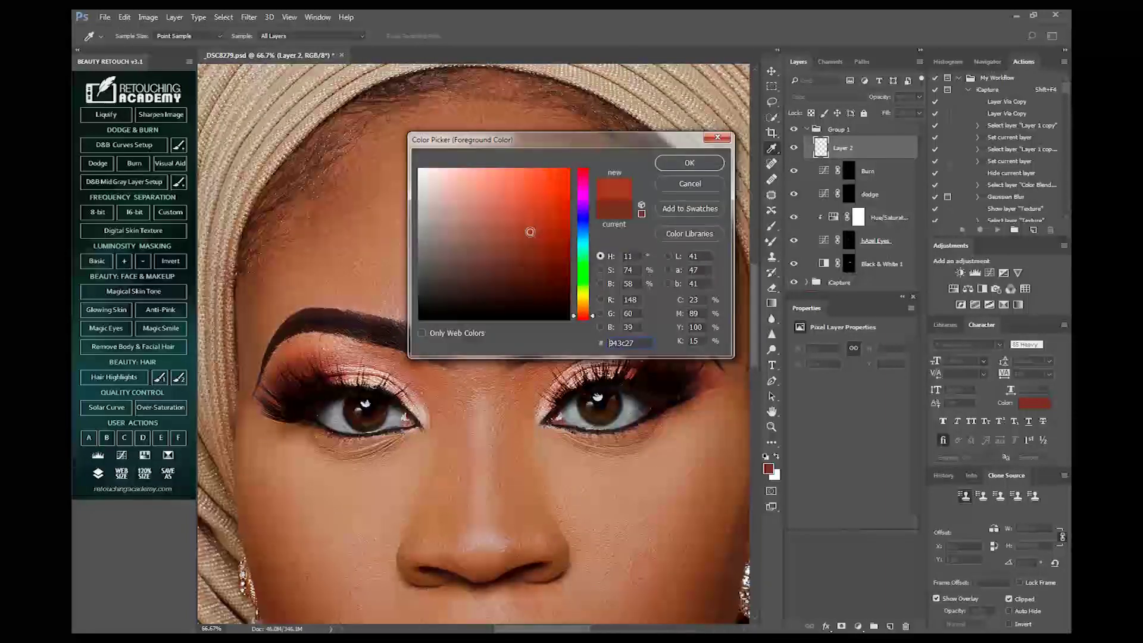
left_click(689, 163)
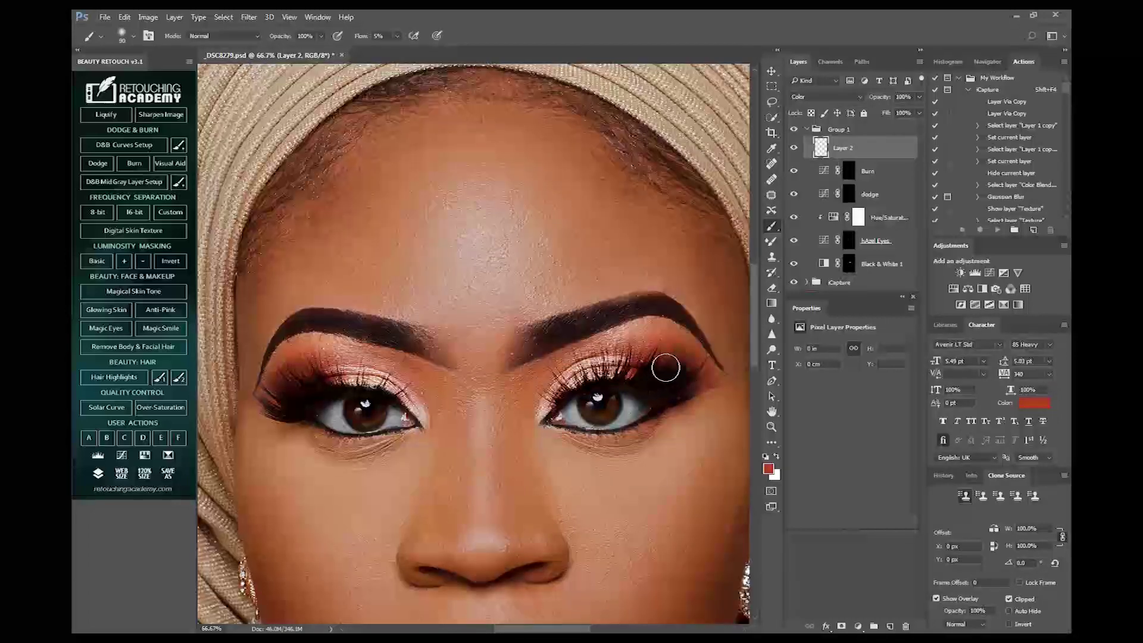
- Paint the red over the second eye's outer lid with a larger brush and compare with the Color layer hidden and shown
key("bracketright")
key("bracketright")
key("bracketright")
mouse_move(668, 371)
left_mouse_down()
mouse_move(638, 347)
mouse_move(634, 361)
mouse_move(644, 344)
mouse_move(697, 367)
mouse_move(694, 382)
mouse_move(631, 356)
mouse_move(653, 337)
mouse_move(691, 375)
mouse_move(637, 359)
mouse_move(654, 377)
mouse_move(630, 359)
left_mouse_up()
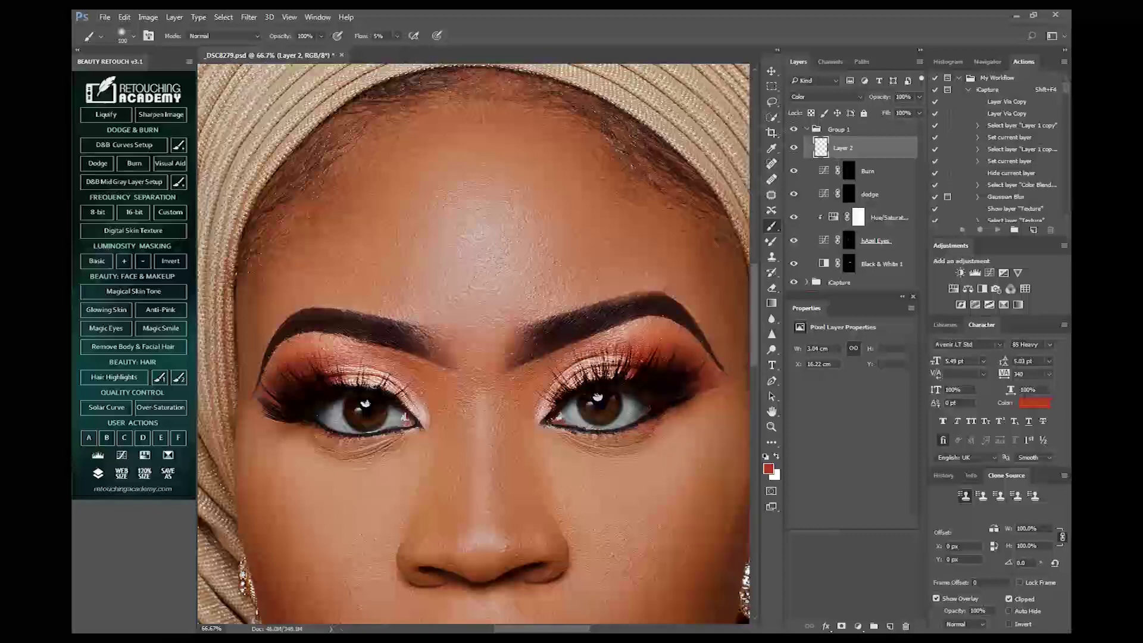
left_click(794, 148)
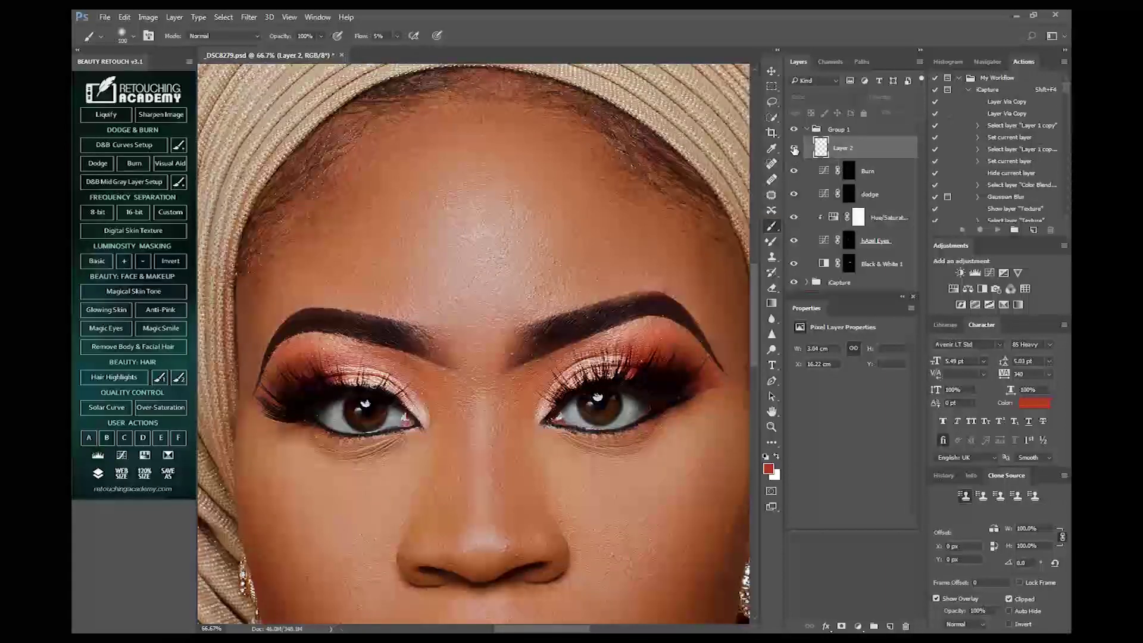
left_click(794, 148)
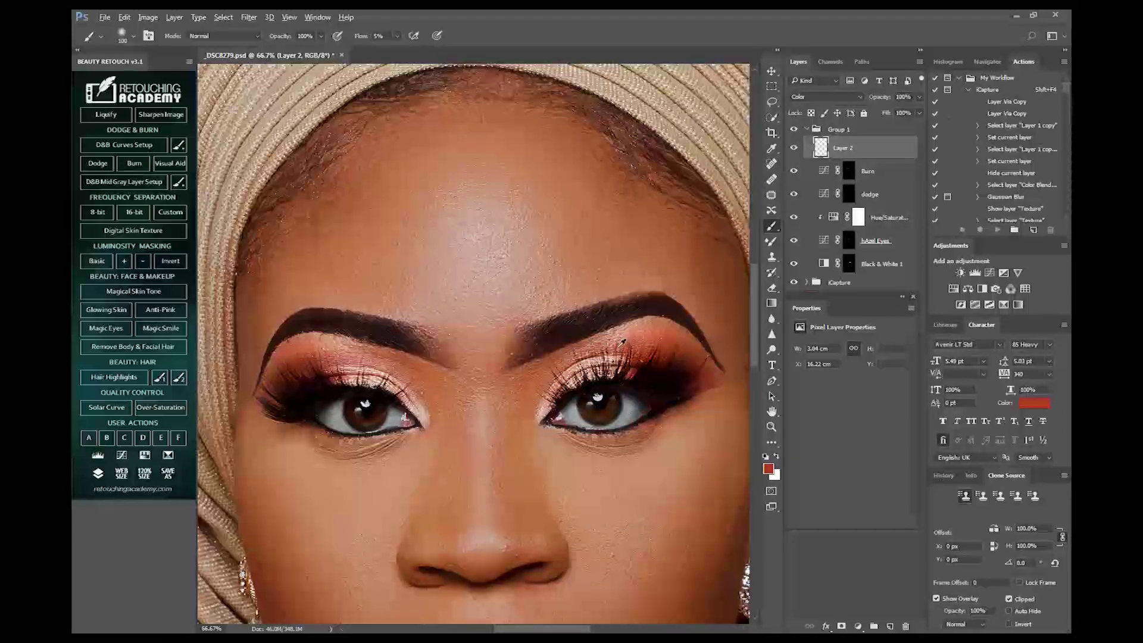
- Set the foreground colour to coral #b7604b for tinting the middle of the second eye's lid
left_click(767, 467)
left_click(508, 212)
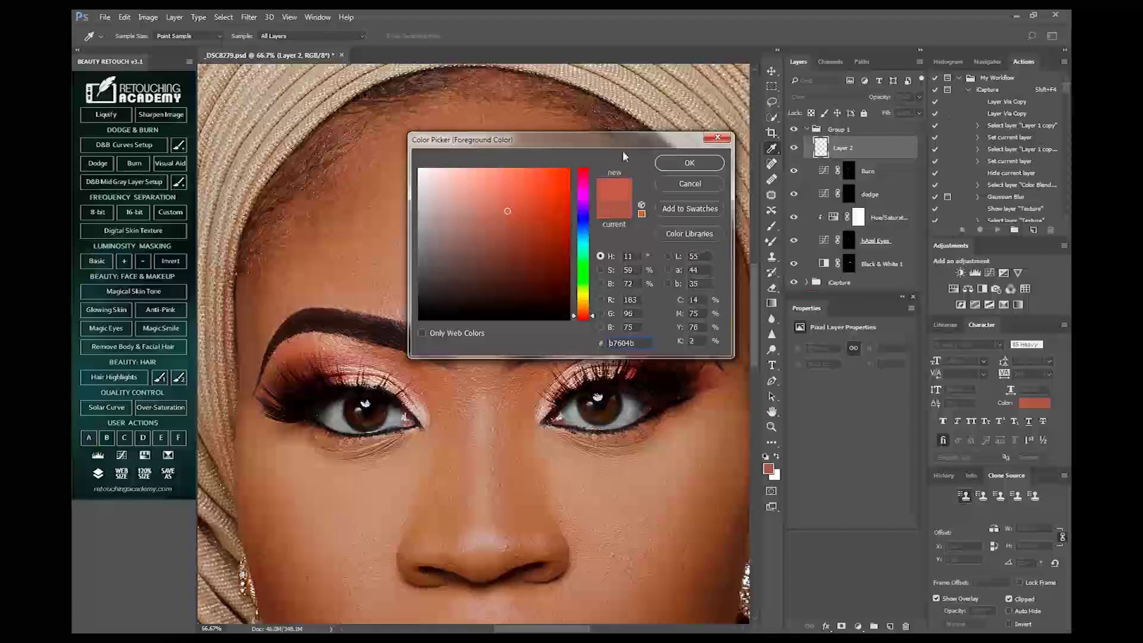
left_click(682, 163)
key("Return")
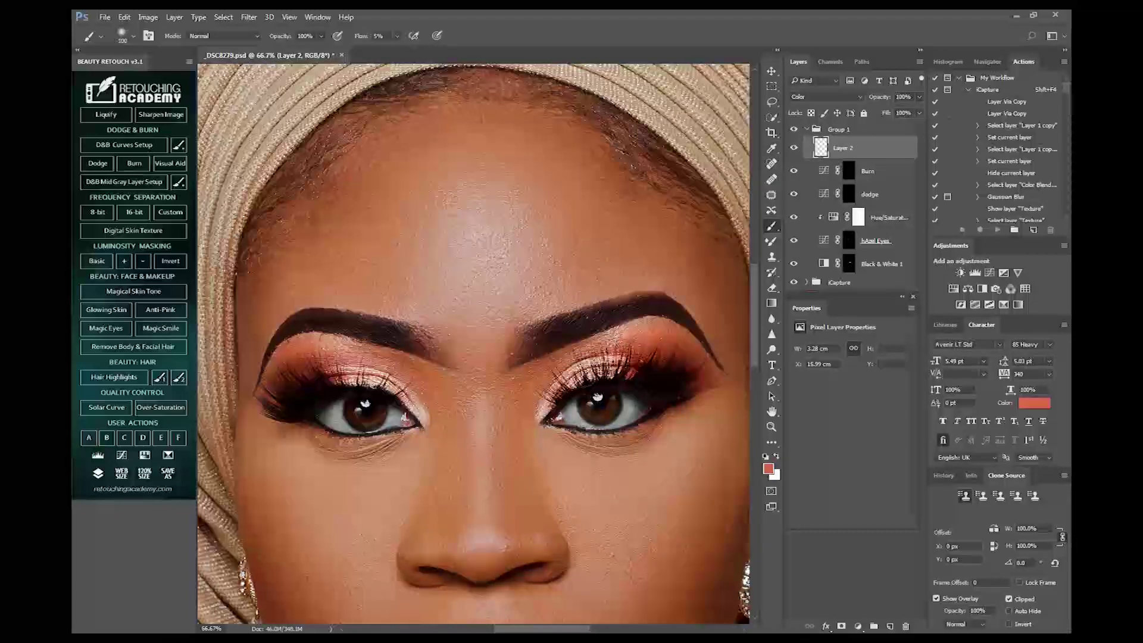
- Sample the second eye's inner lid, deepen the colour, tint the lid with a smaller brush, and compare the layer on and off
left_click(570, 384, "alt")
left_click(566, 375, "alt")
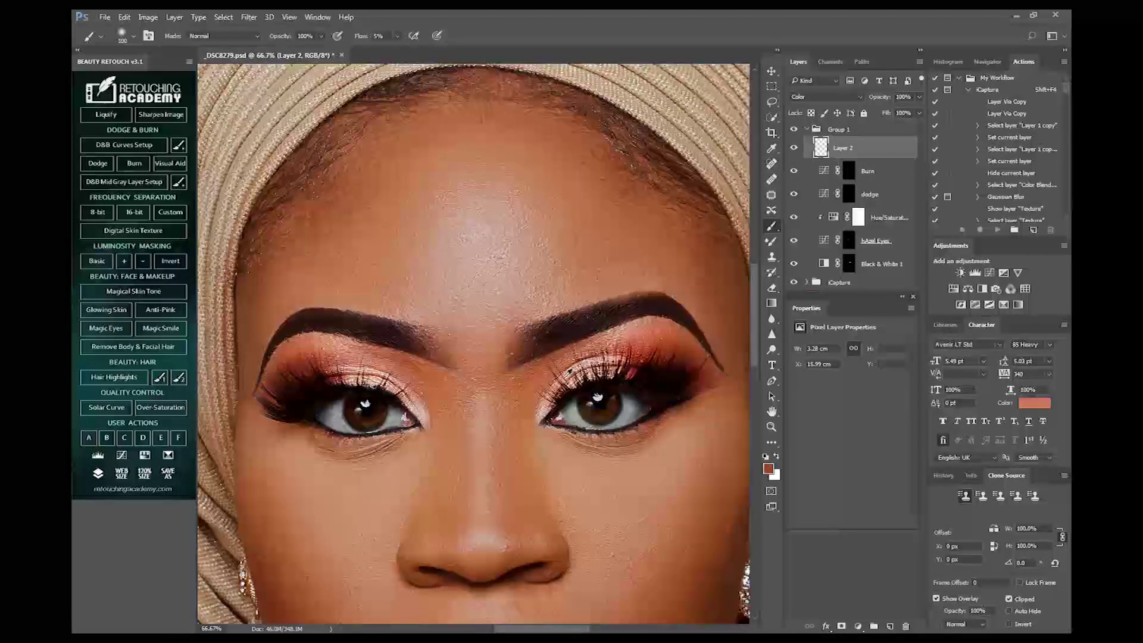
left_click(768, 470)
left_click(515, 208)
left_click(690, 163)
key("bracketleft")
key("bracketleft")
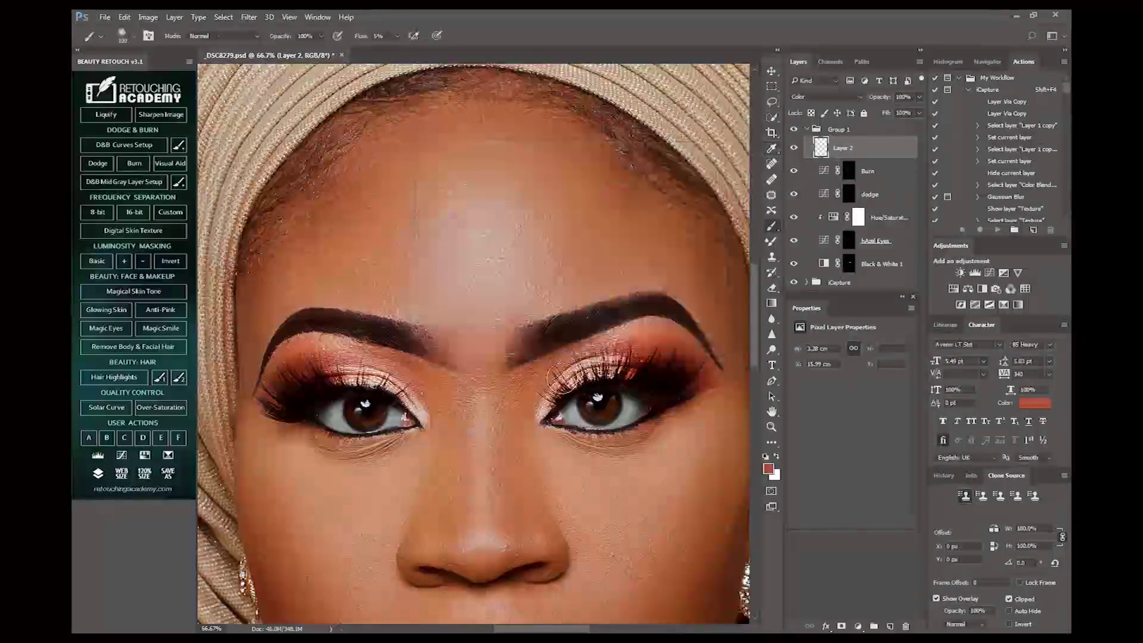
left_click(794, 148)
left_click(795, 148)
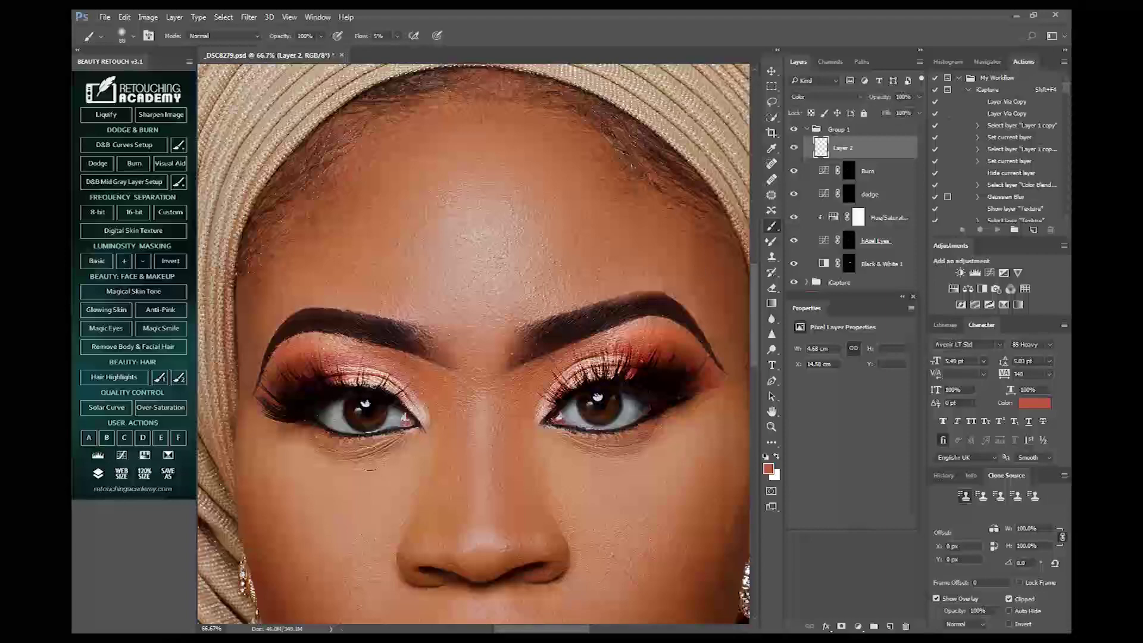
- Sample the other eye's outer eyeshadow, pick a more vivid red, and paint it over that outer lid with a larger brush
left_click(309, 363, "alt")
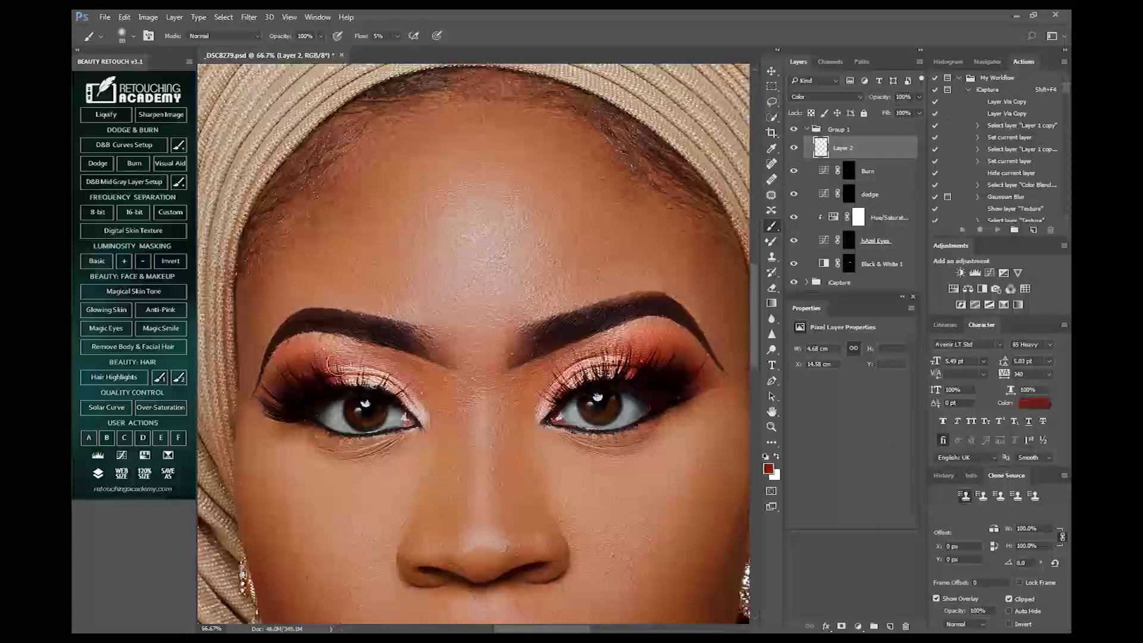
left_click(768, 469)
left_click(534, 230)
left_click(688, 163)
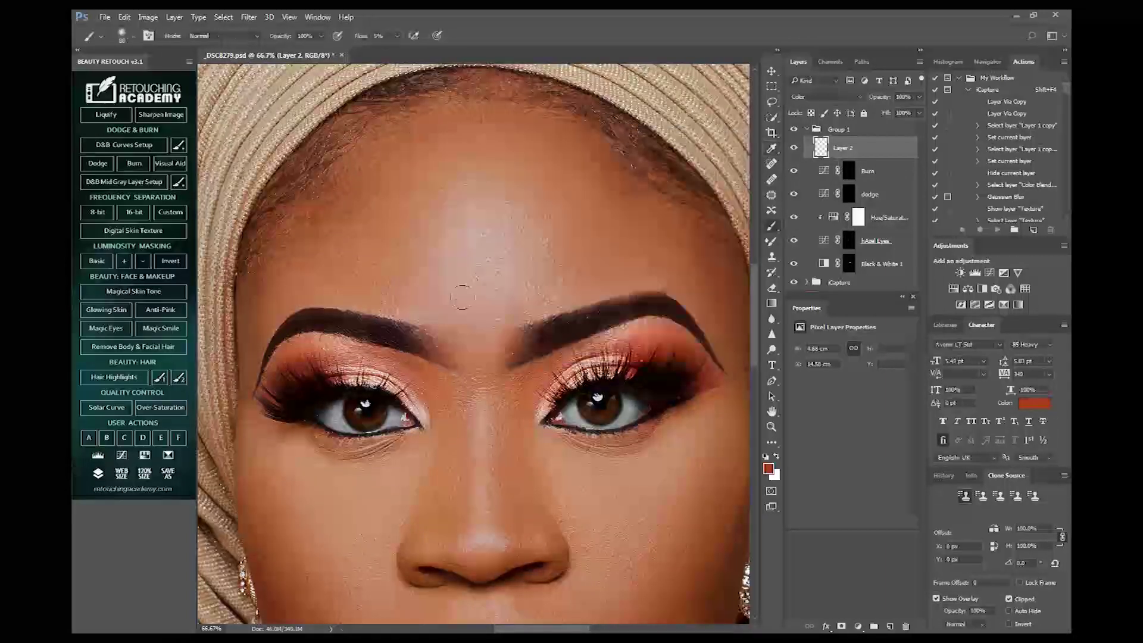
key("bracketright")
key("bracketright")
key("bracketright")
mouse_move(309, 369)
left_mouse_down()
mouse_move(289, 372)
mouse_move(328, 365)
left_mouse_up()
- Sample the middle and inner parts of the same lid and adjust each sampled colour to tint those areas coral
left_click(354, 350, "alt")
left_click(768, 469)
left_click(508, 199)
left_click(688, 163)
left_click(388, 367, "alt")
left_click(768, 469)
left_click(513, 233)
left_click(684, 160)
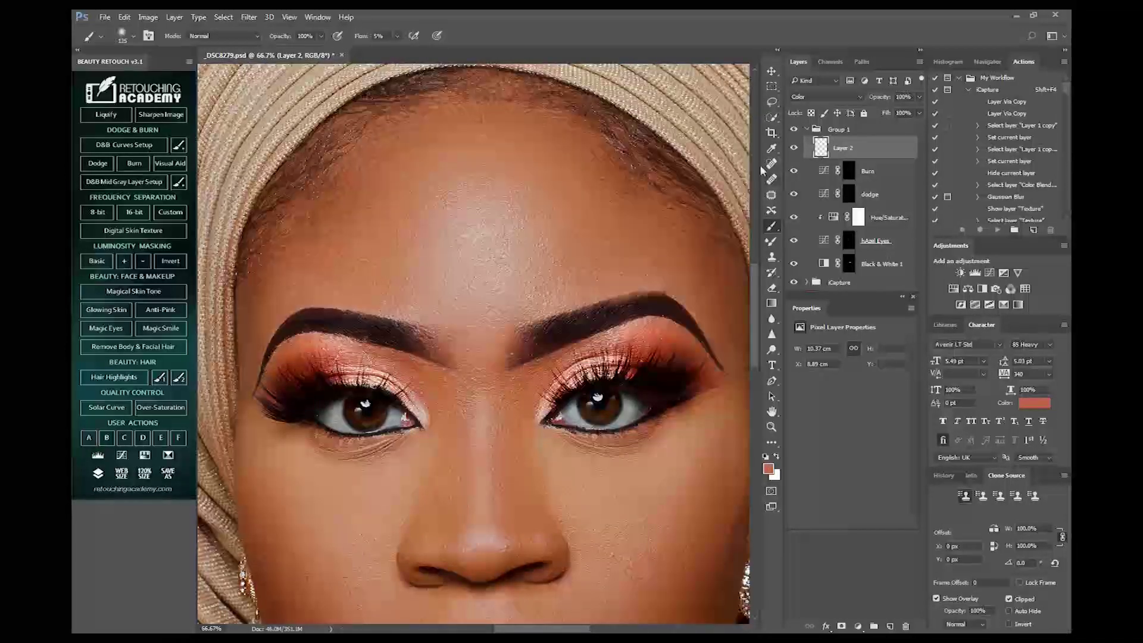
- Compare the eyeshadow with the Color layer hidden and shown to examine the tint
left_click(794, 153)
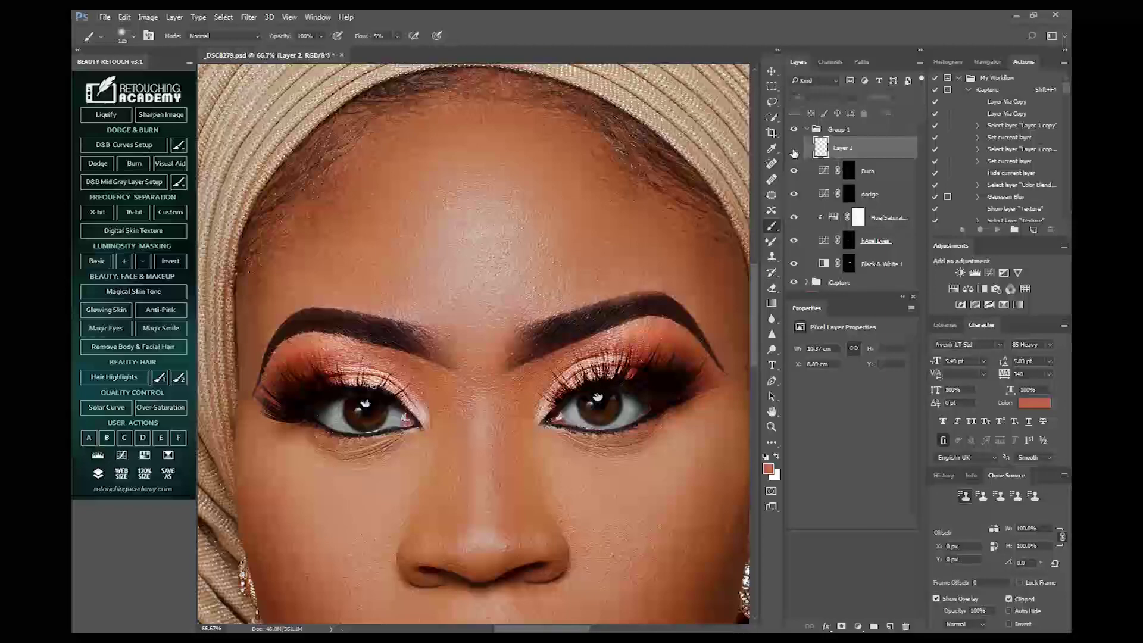
left_click(793, 153)
left_click(793, 153)
left_click(793, 153)
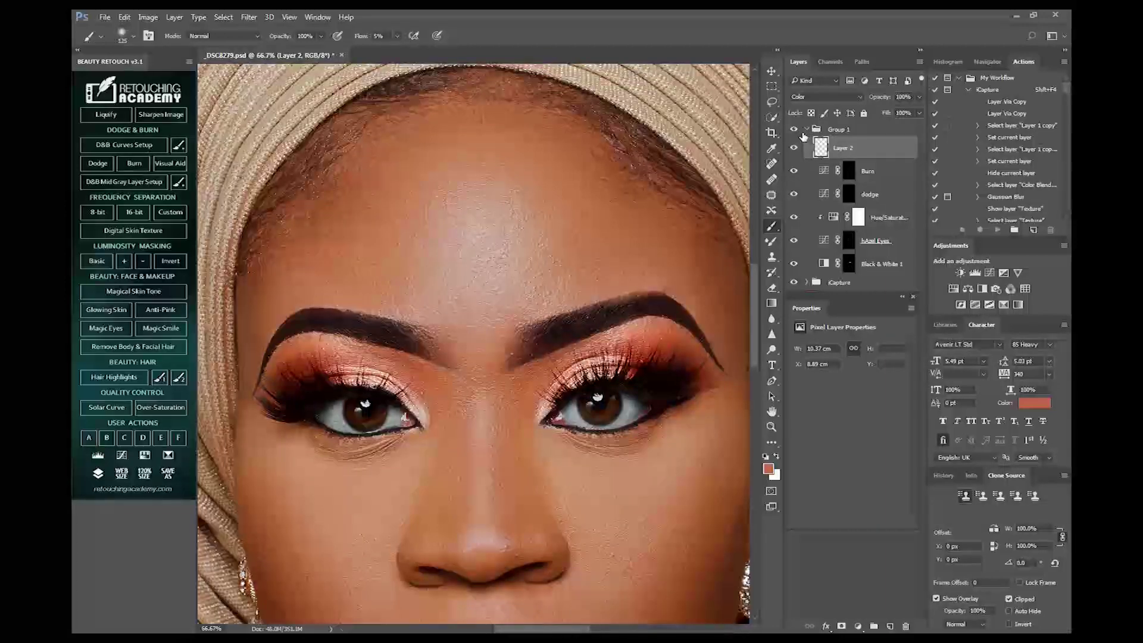
- Collapse the group of eye retouching layers and rename it Eyes Pop
left_click(807, 129)
double_click(839, 129)
key("BackSpace")
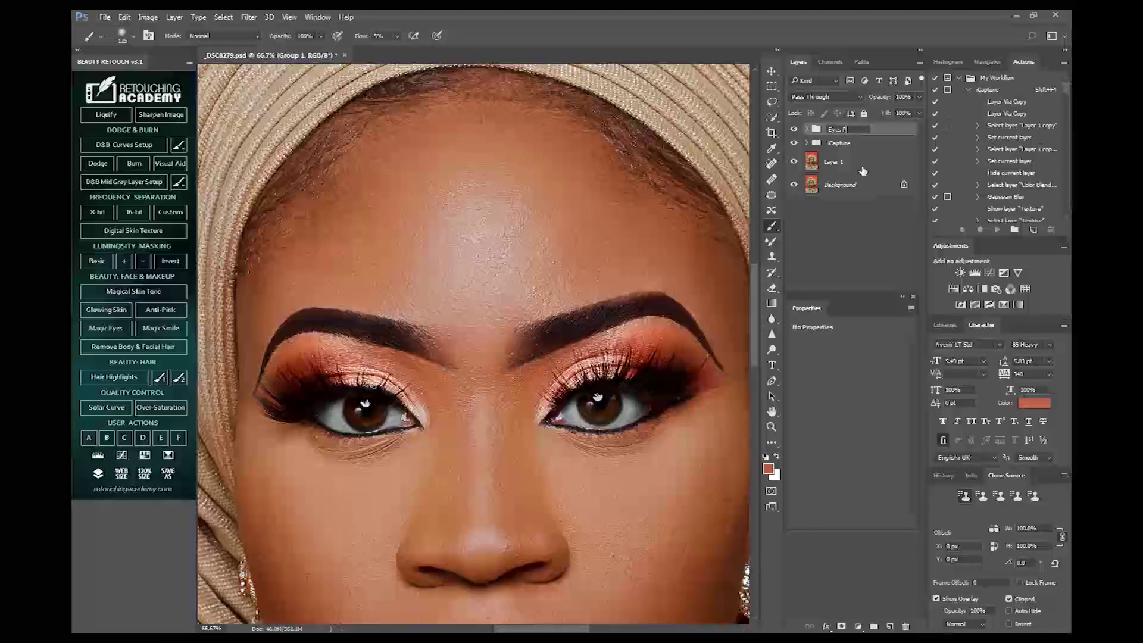
type("Eyes Pop")
key("Return")
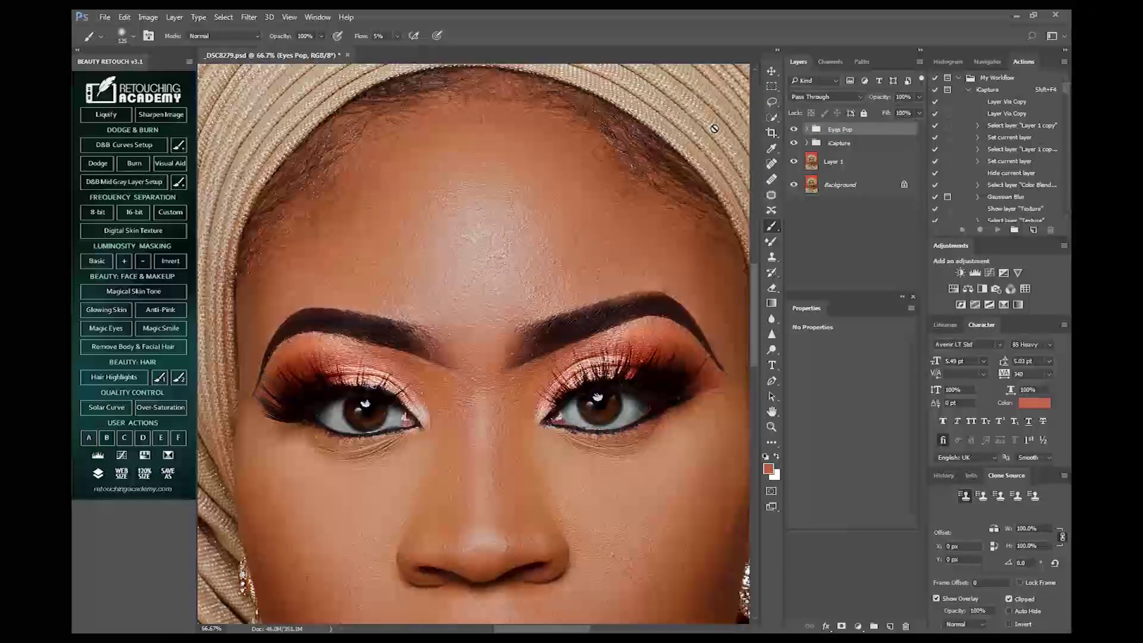
- Compare the portrait with the Eyes Pop group hidden and shown to examine the whole eye retouch
left_click(794, 129)
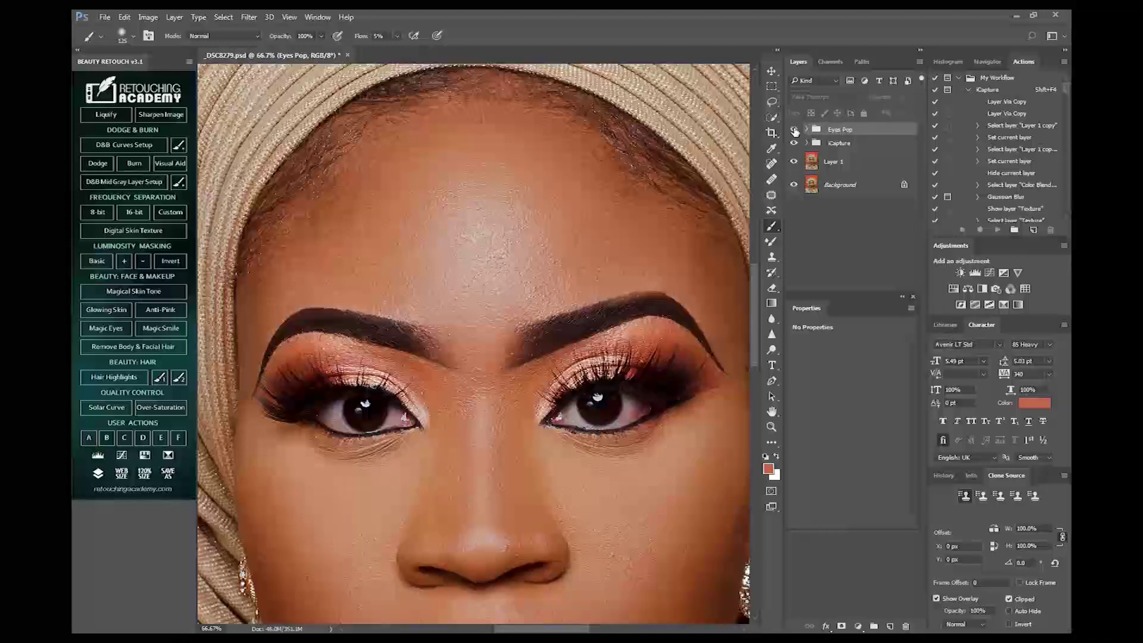
left_click(794, 130)
left_click(794, 129)
left_click(794, 129)
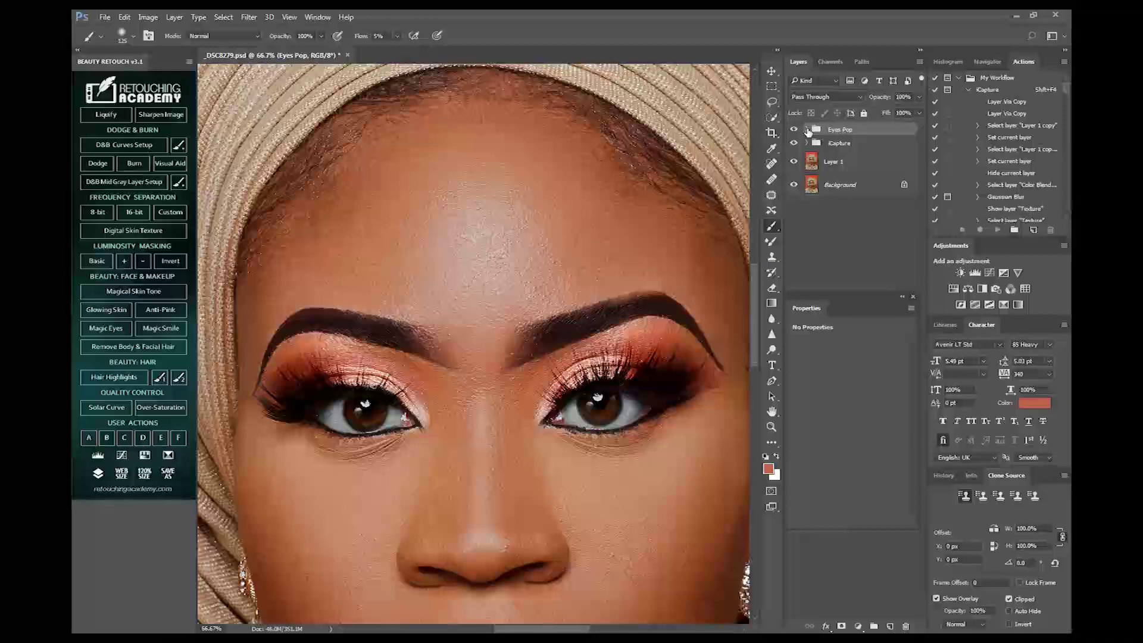
- Add a Photo Filter adjustment layer above Layer 2 in the Eyes Pop group and set it to Cooling Filter (82)
left_click(807, 130)
left_click(866, 151)
mouse_move(859, 628)
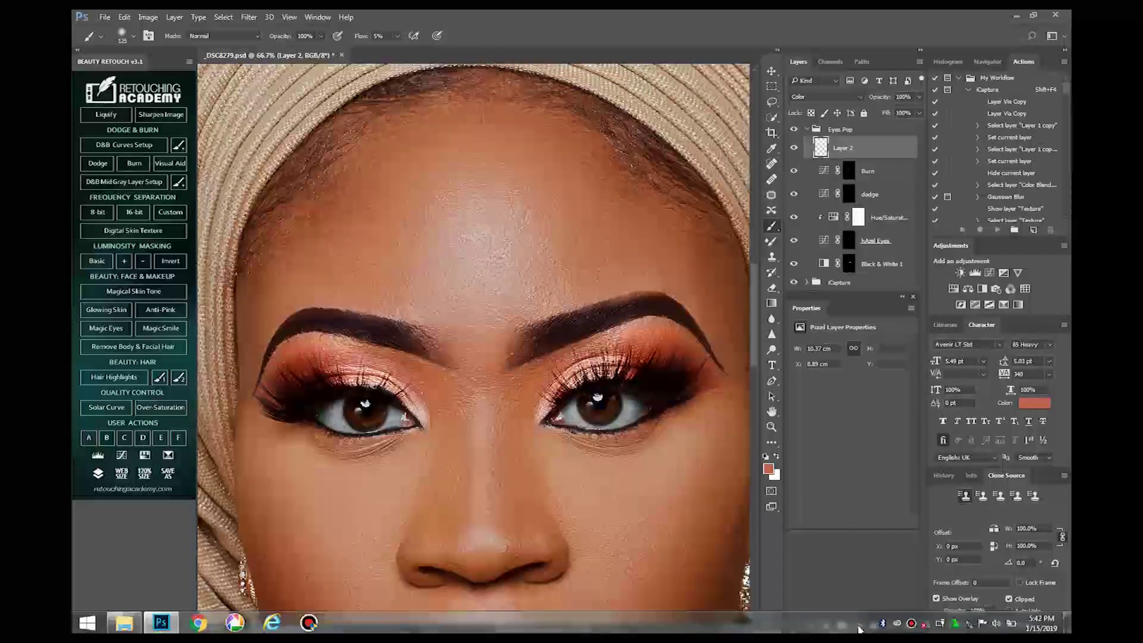
left_click(858, 626)
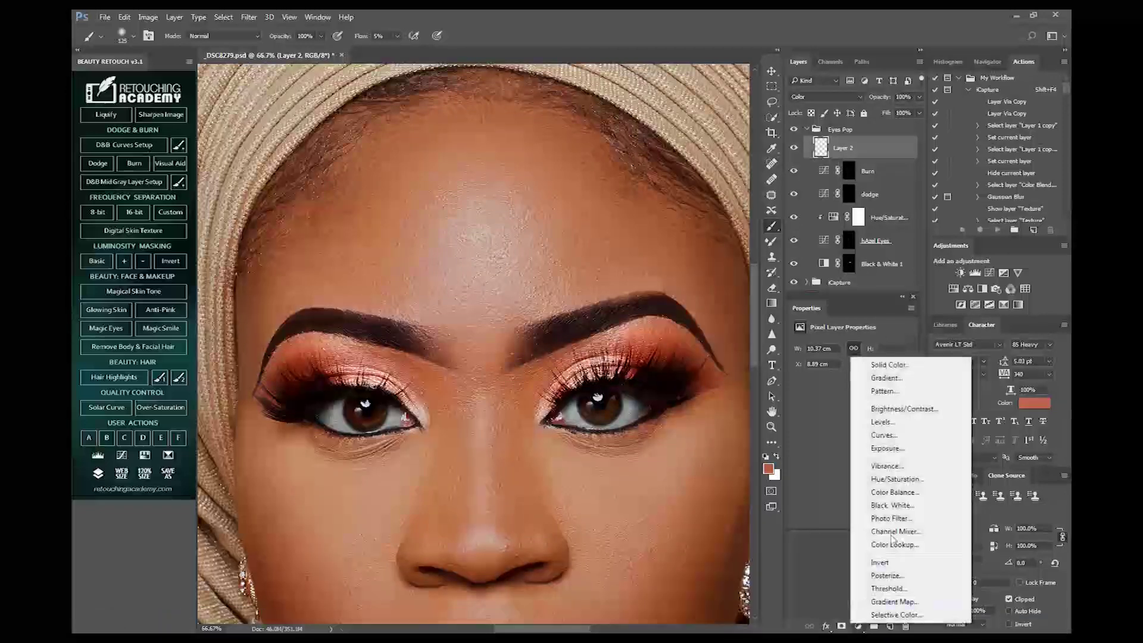
left_click(891, 518)
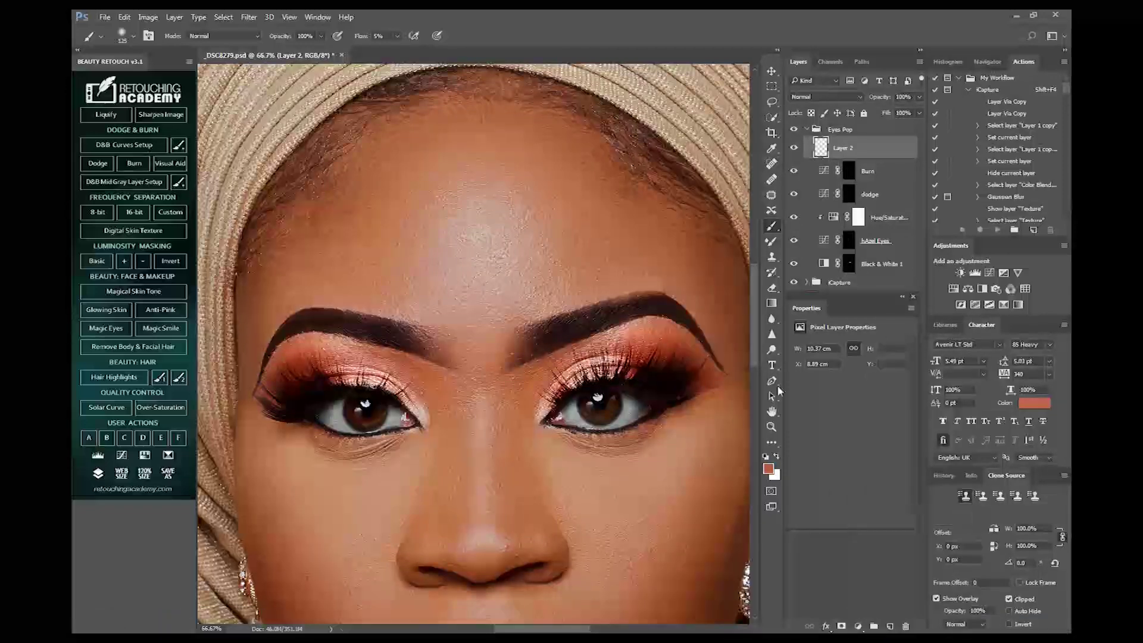
left_click(866, 351)
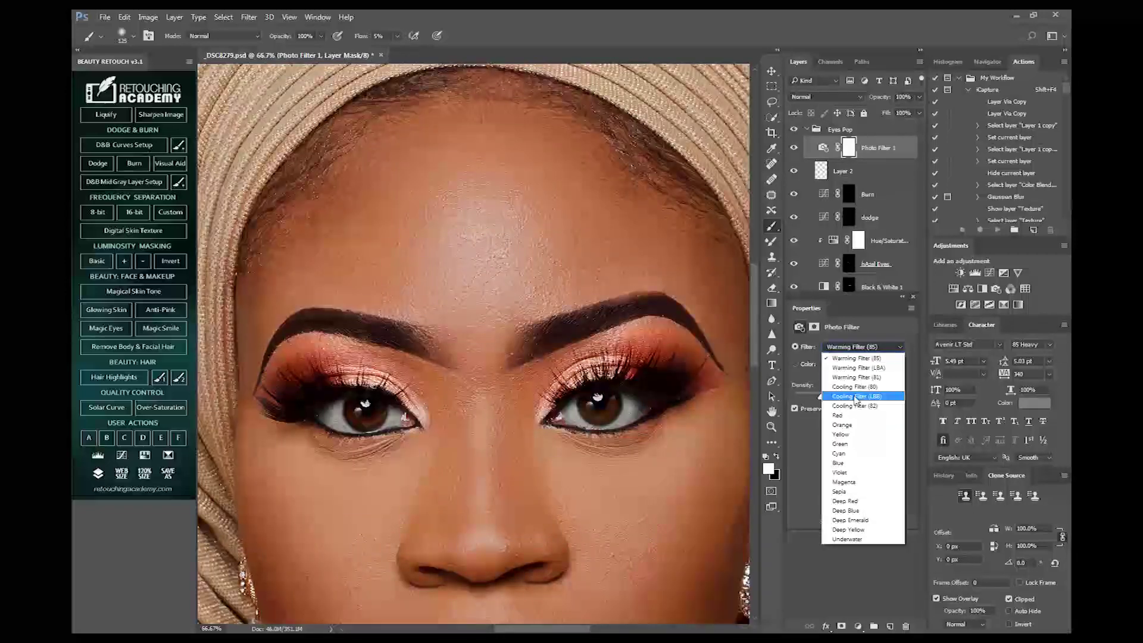
left_click(855, 397)
left_click(857, 347)
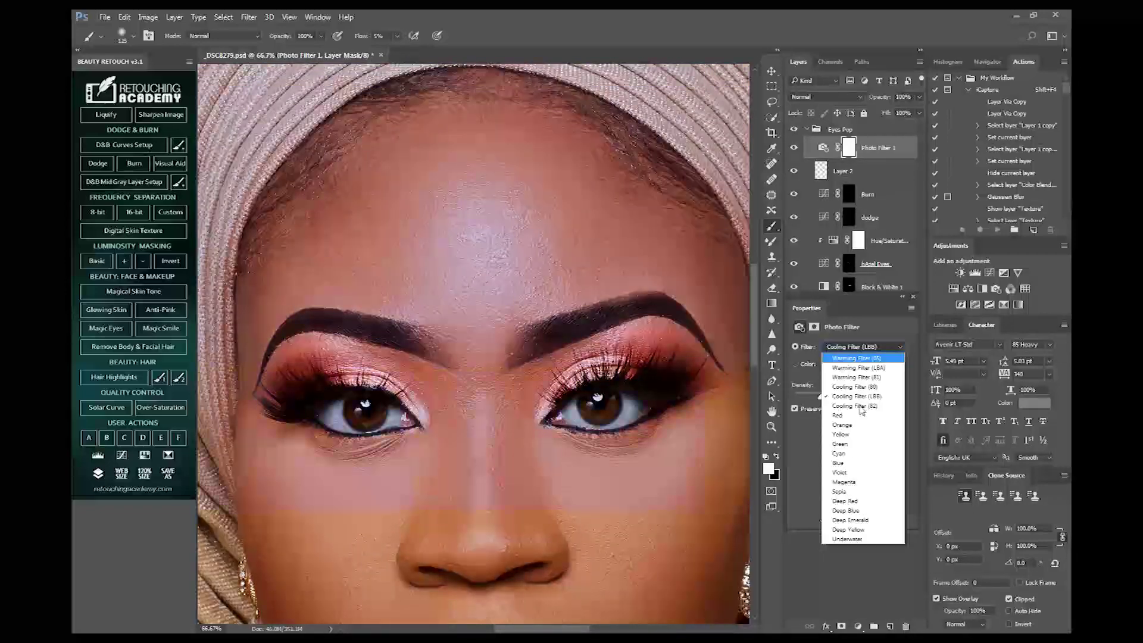
left_click(860, 406)
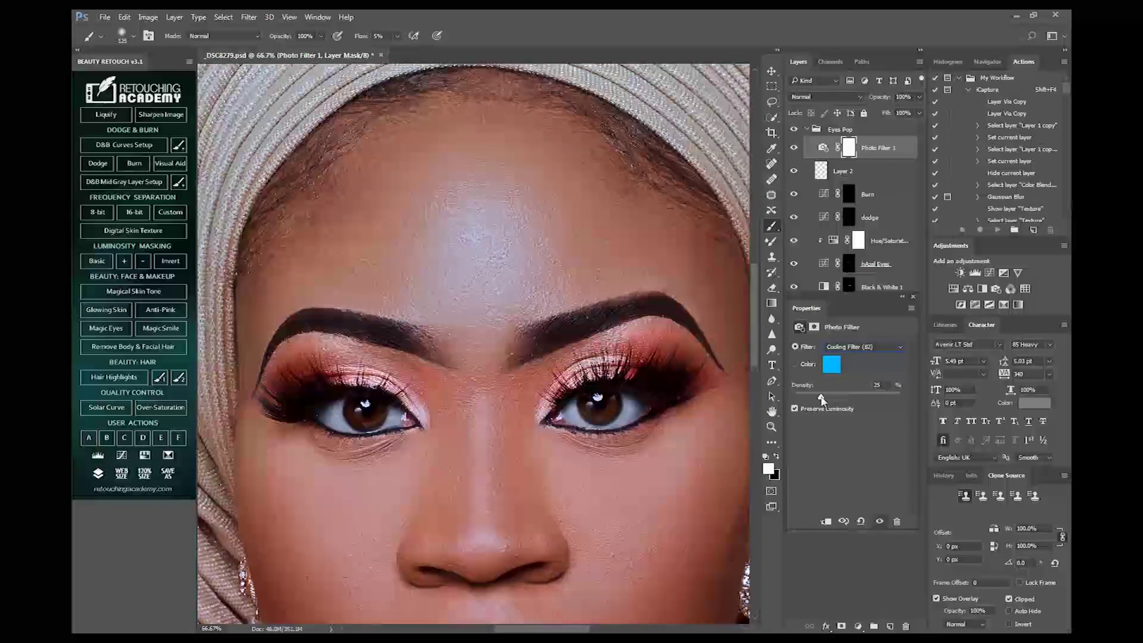
- Invert the Photo Filter's layer mask to black and set the brush flow to 100%
left_click(848, 149)
key("ctrl+i")
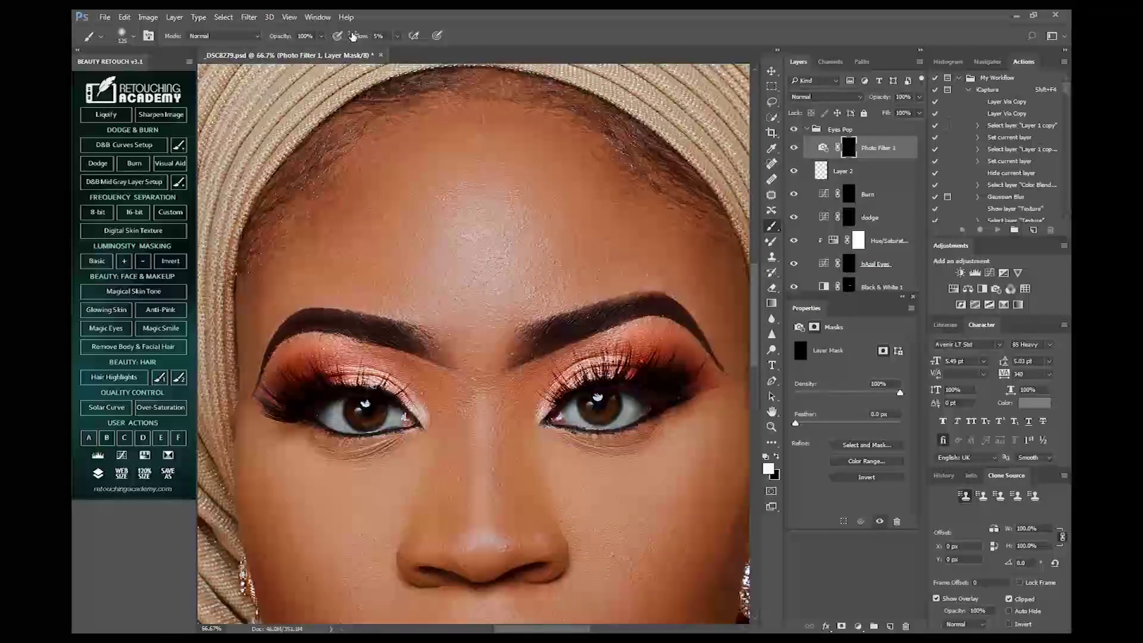
left_click_drag(366, 37, 453, 37)
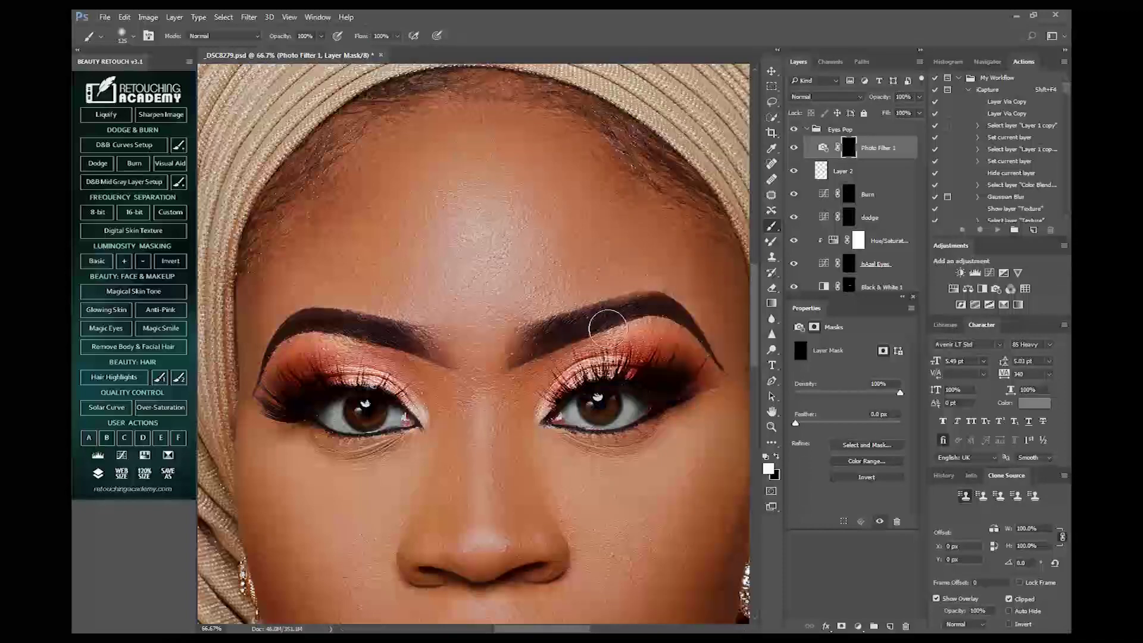
- Paint white with a small brush on the Photo Filter mask over the whites of both eyes to cool them
key("bracketleft")
key("bracketleft")
key("bracketleft")
key("bracketleft")
key("bracketleft")
key("bracketleft")
key("bracketleft")
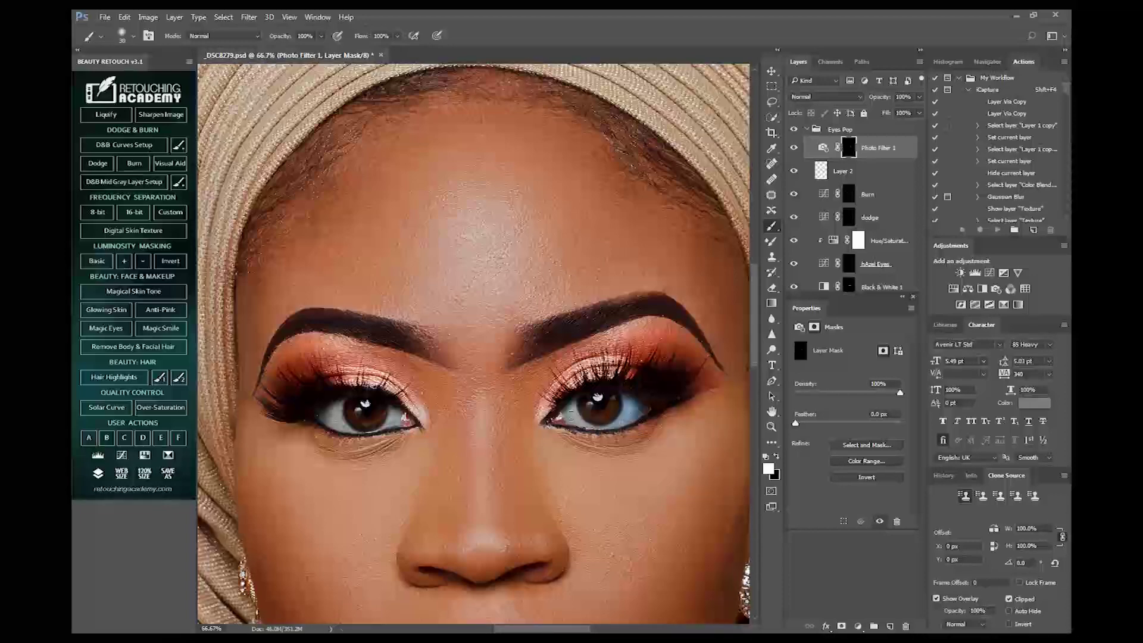
mouse_move(573, 402)
left_mouse_down()
mouse_move(575, 417)
mouse_move(606, 430)
left_mouse_up()
key("bracketleft")
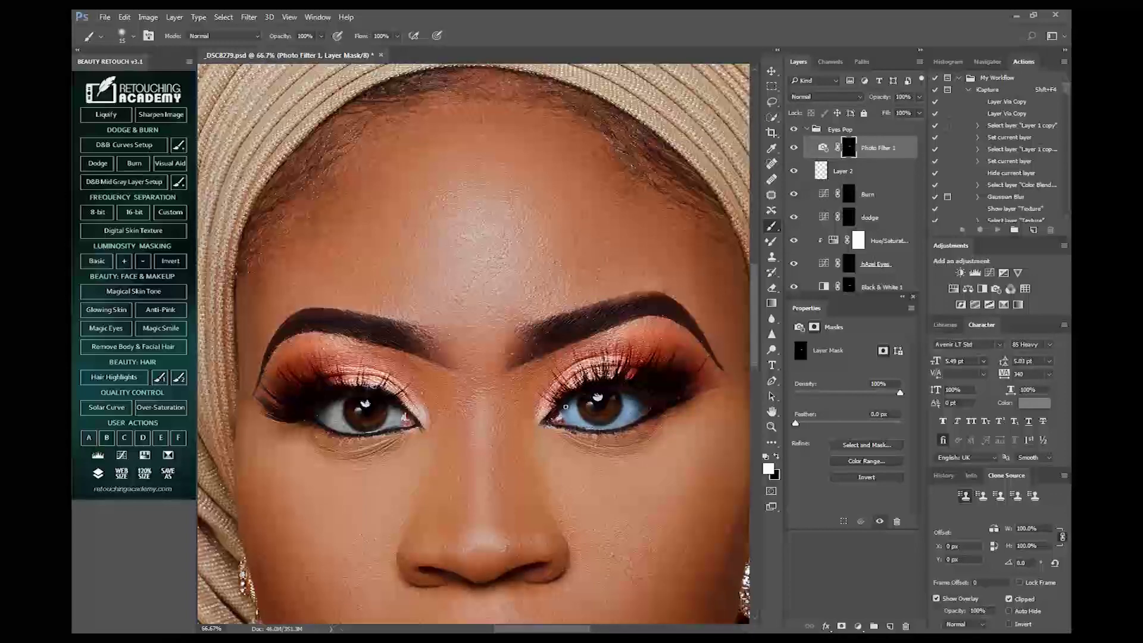
key("bracketright")
key("bracketright")
key("bracketright")
key("bracketright")
key("bracketright")
mouse_move(346, 426)
left_mouse_down()
mouse_move(334, 419)
mouse_move(341, 404)
mouse_move(332, 419)
left_mouse_up()
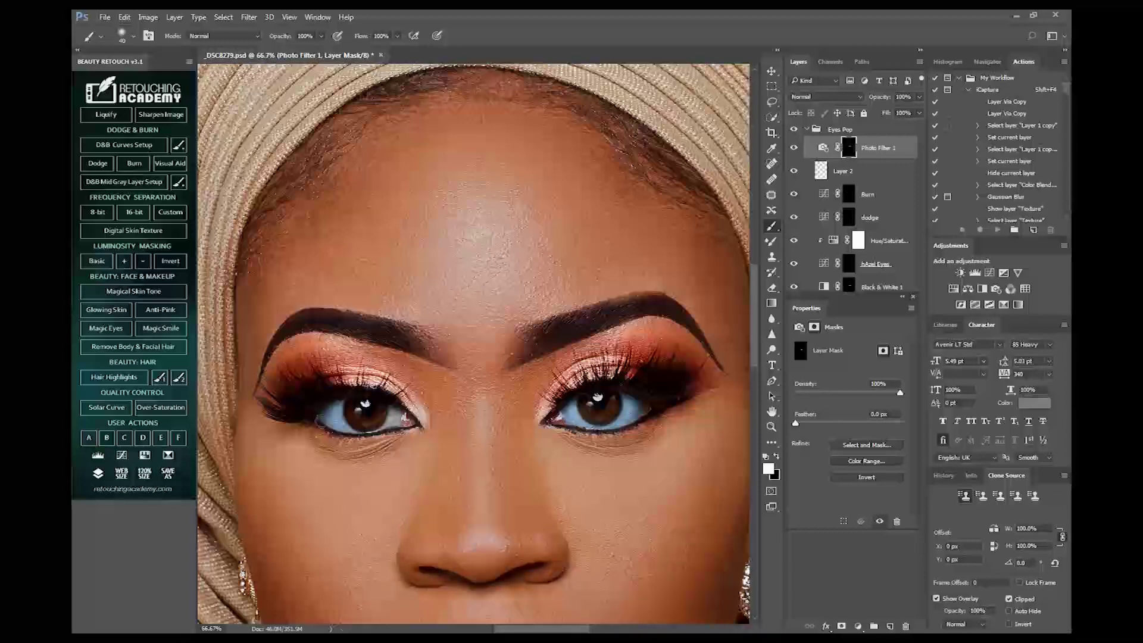
key("bracketleft")
key("bracketleft")
- Reduce the Photo Filter layer's opacity to 74%, comparing the eye whites with the filter hidden and shown
left_click_drag(920, 98, 891, 114)
left_click(794, 147)
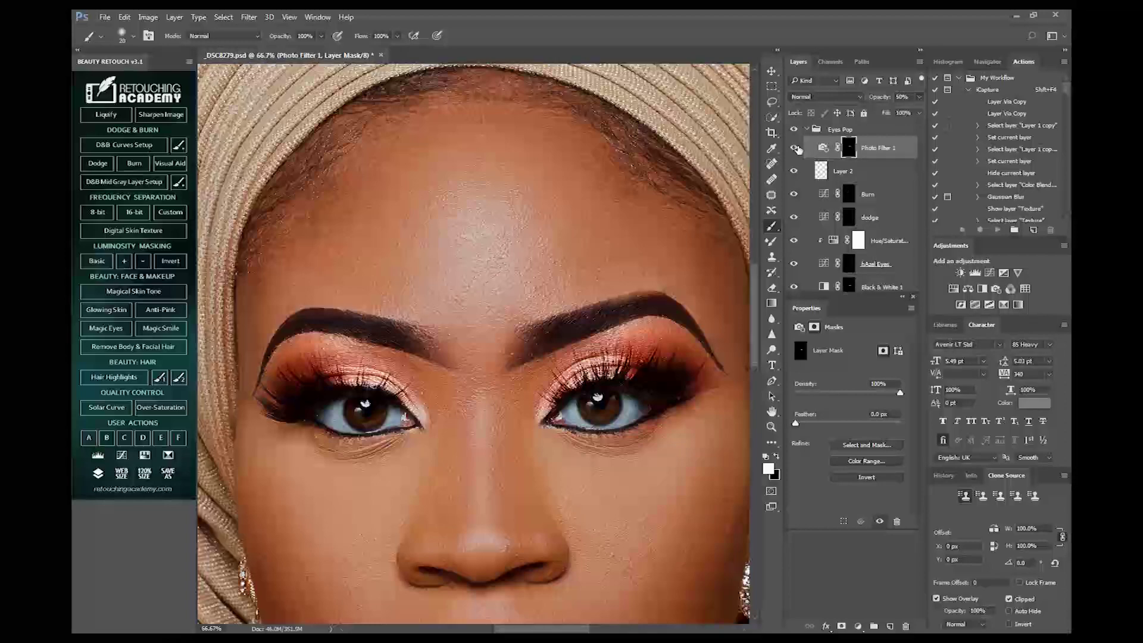
left_click(794, 148)
left_click(919, 97)
left_click_drag(906, 114, 904, 113)
left_click(794, 149)
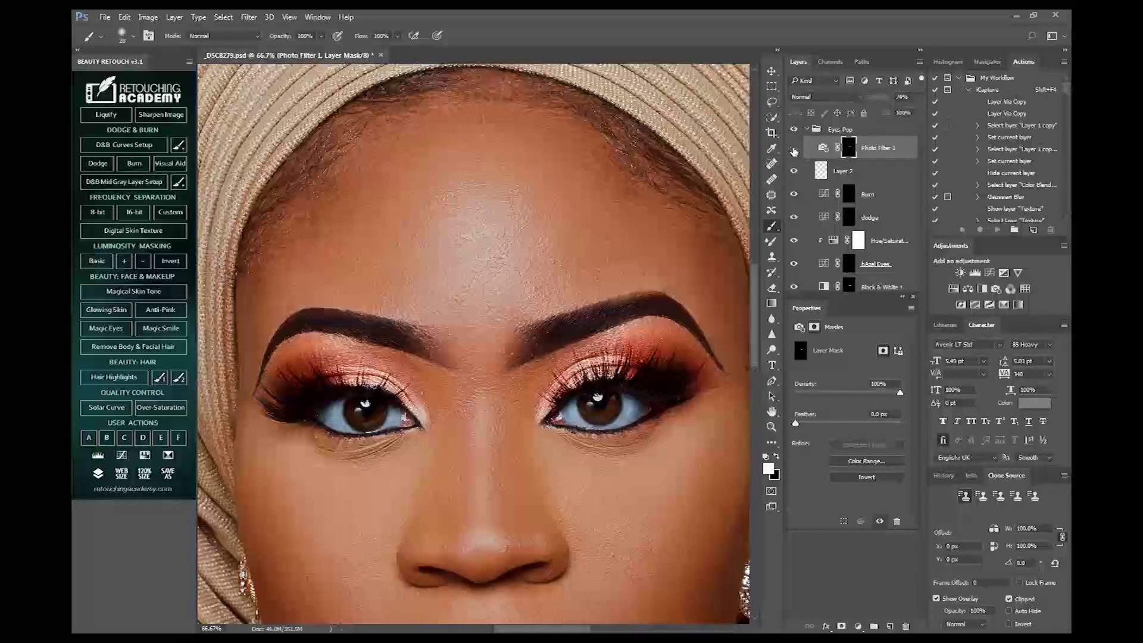
left_click(794, 148)
left_click(794, 149)
- Collapse the Eyes Pop group and compare the retouch hidden and shown, both close up and on the full portrait
left_click(808, 130)
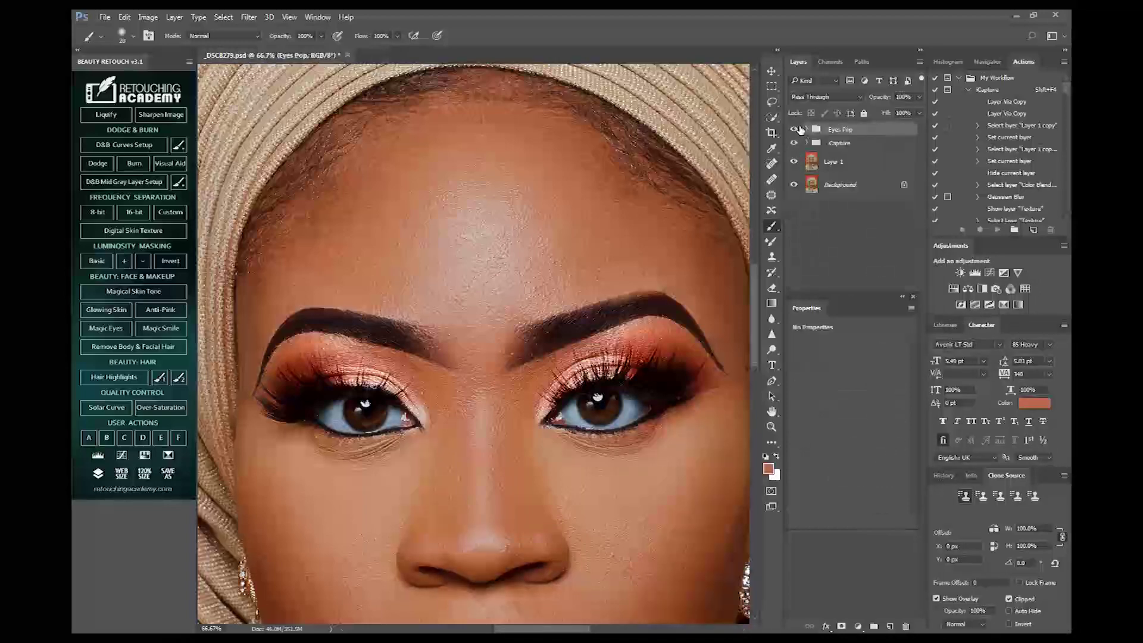
left_click(795, 130)
left_click(794, 130)
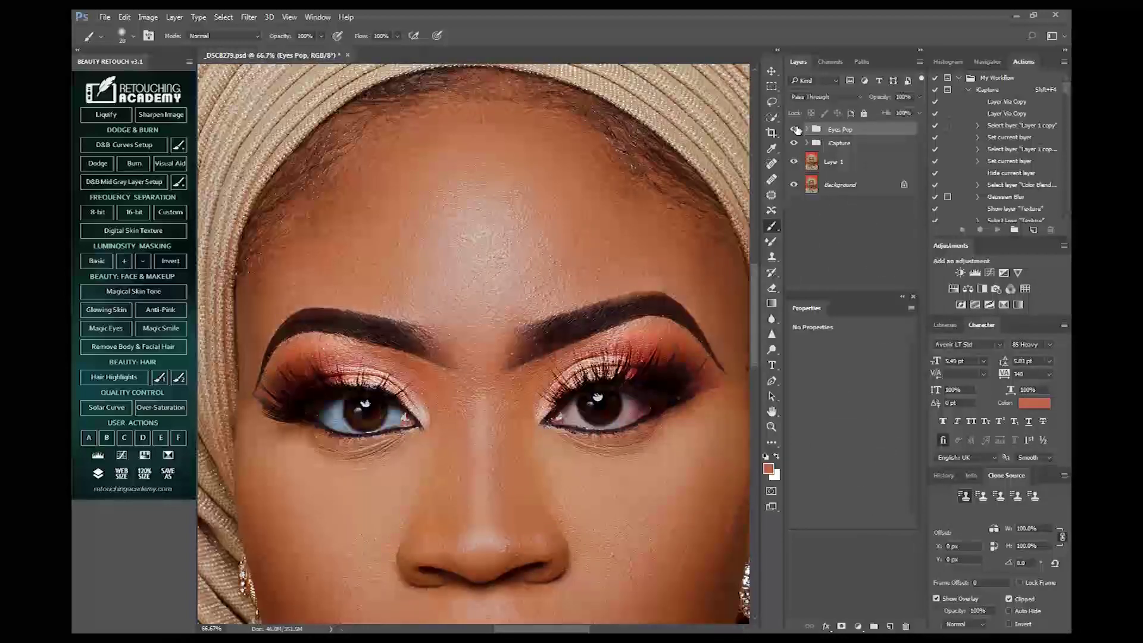
key("ctrl+0")
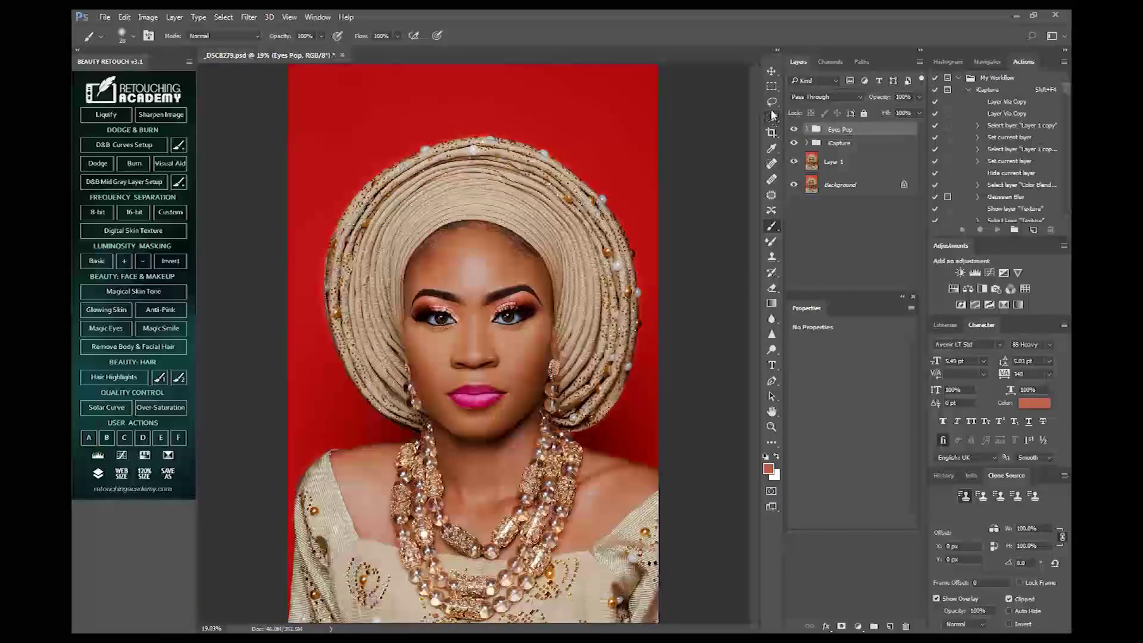
left_click(795, 129)
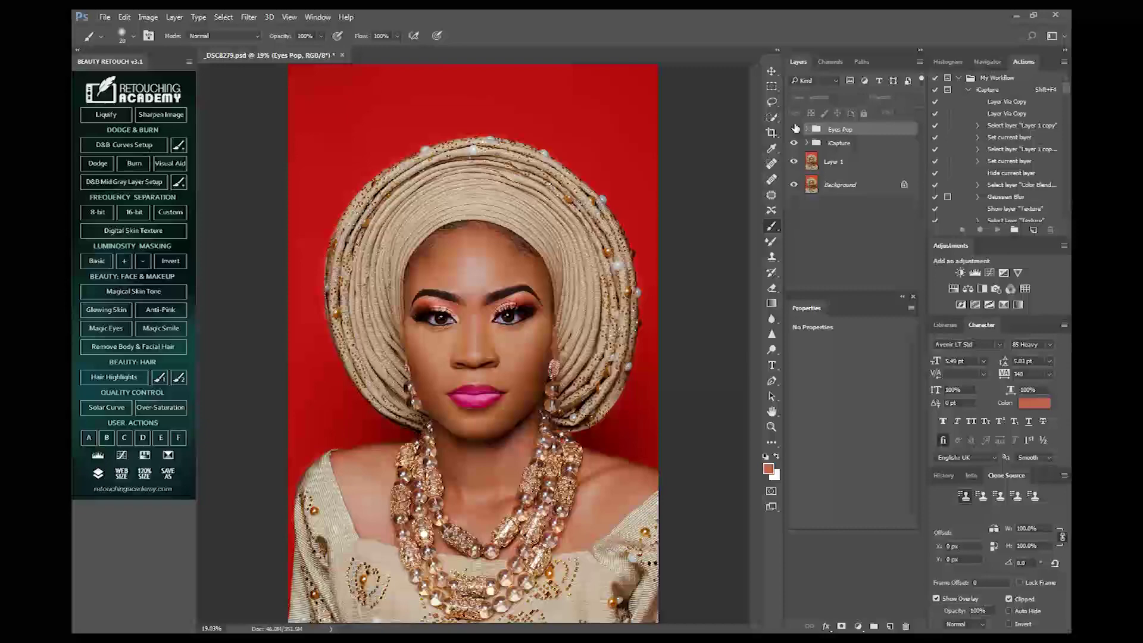
left_click(795, 129)
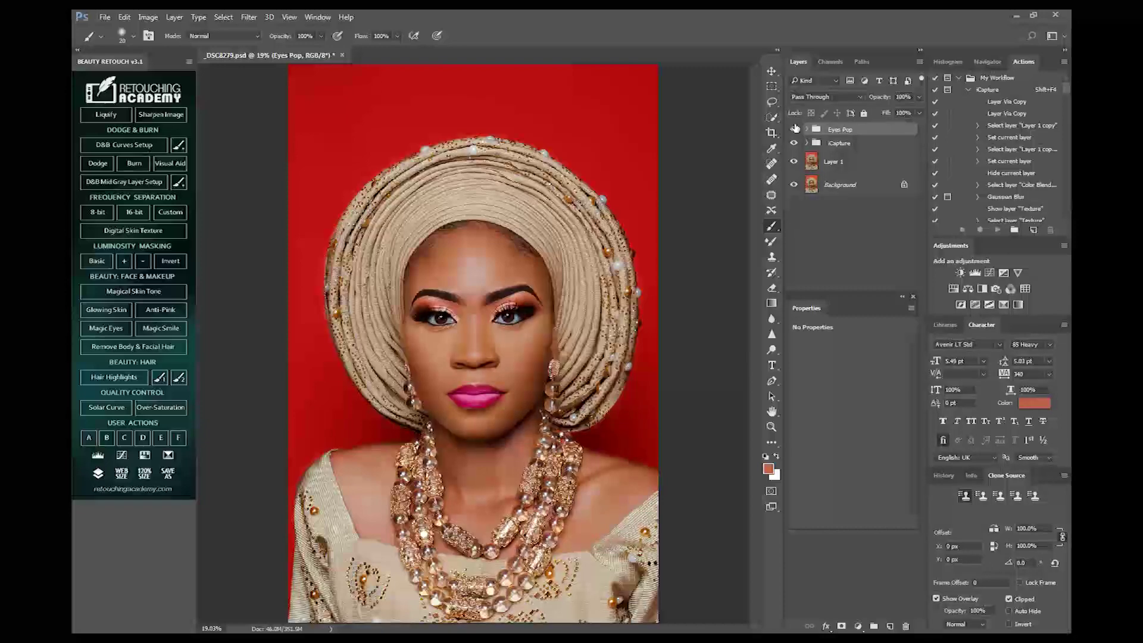
left_click(795, 129)
left_click(795, 130)
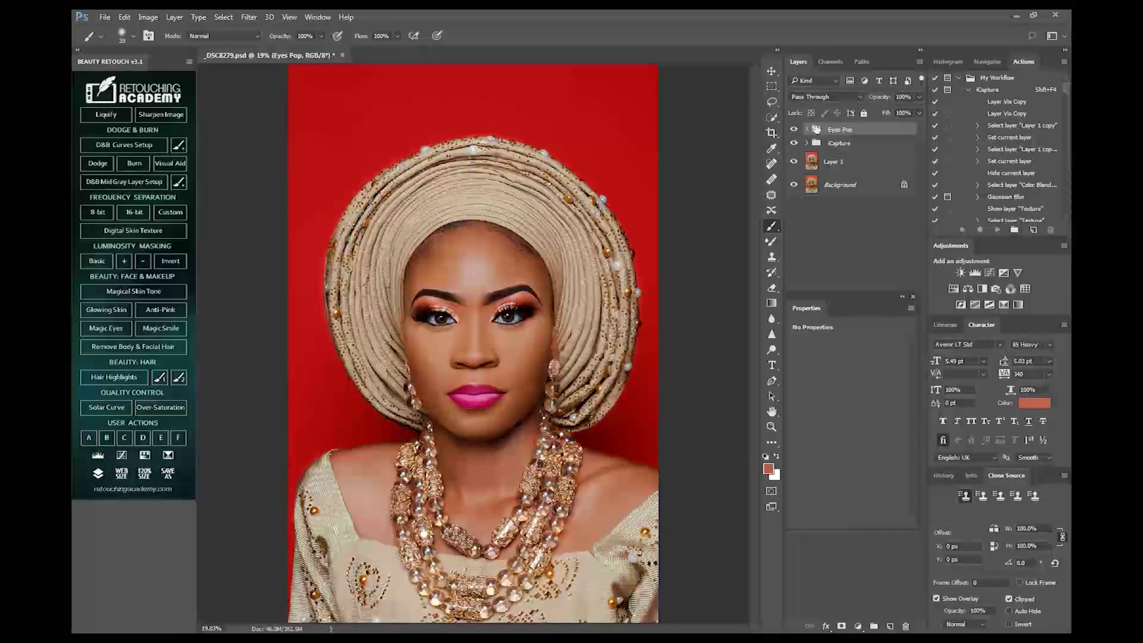
- Expand the Eyes Pop group to review its individual retouching layers, and collapse it again
left_click(807, 130)
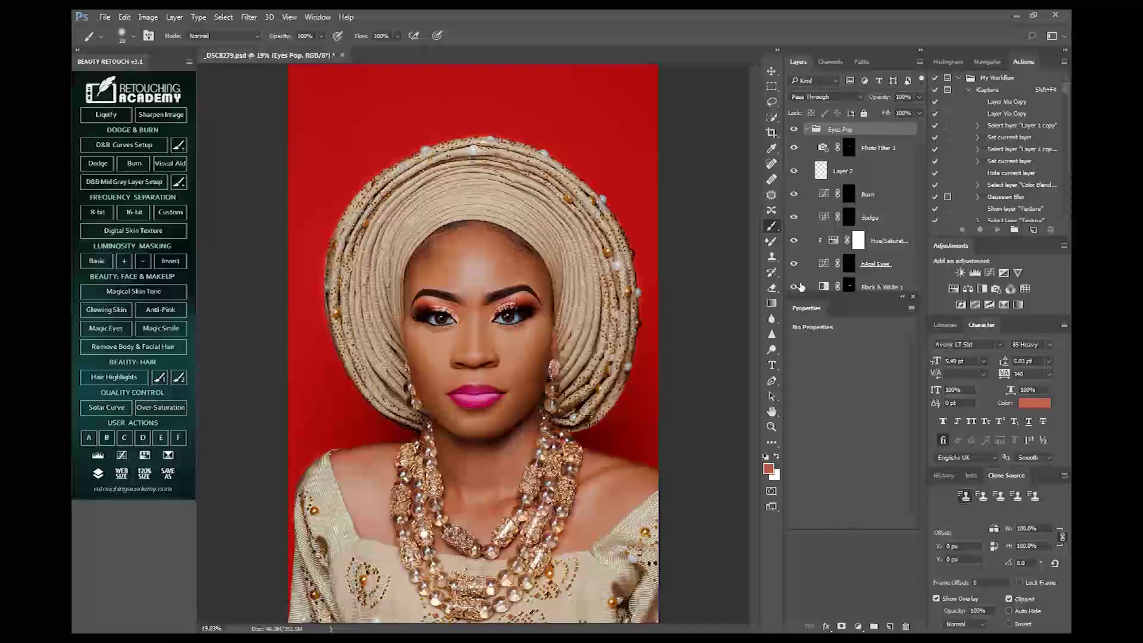
left_click(796, 265)
left_click(797, 265)
left_click(795, 241)
left_click(794, 171)
left_click(807, 129)
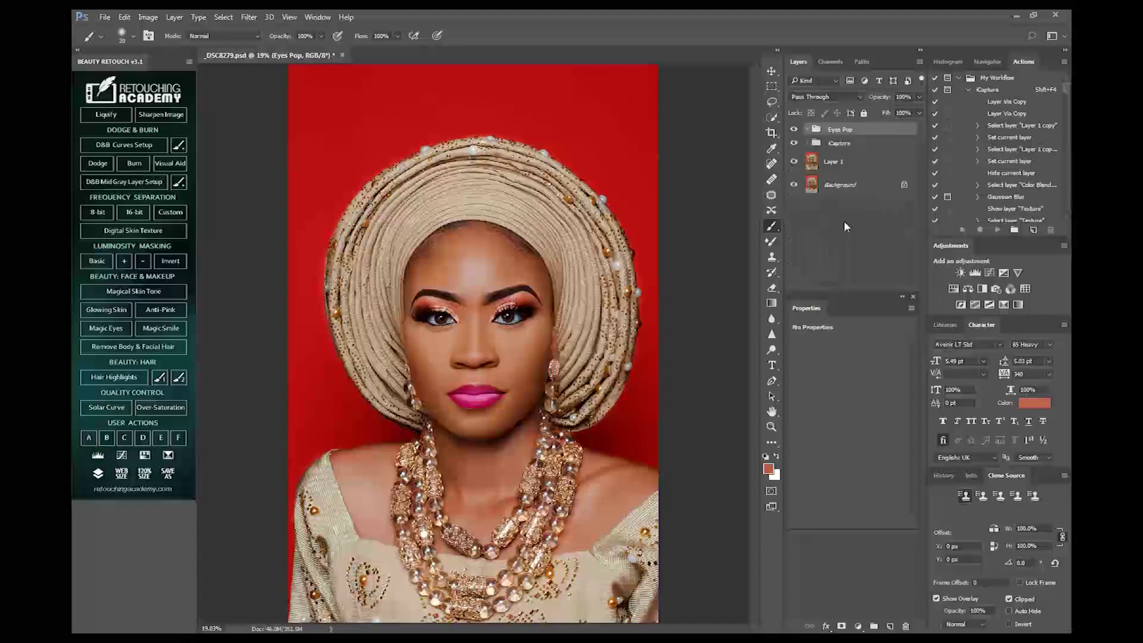